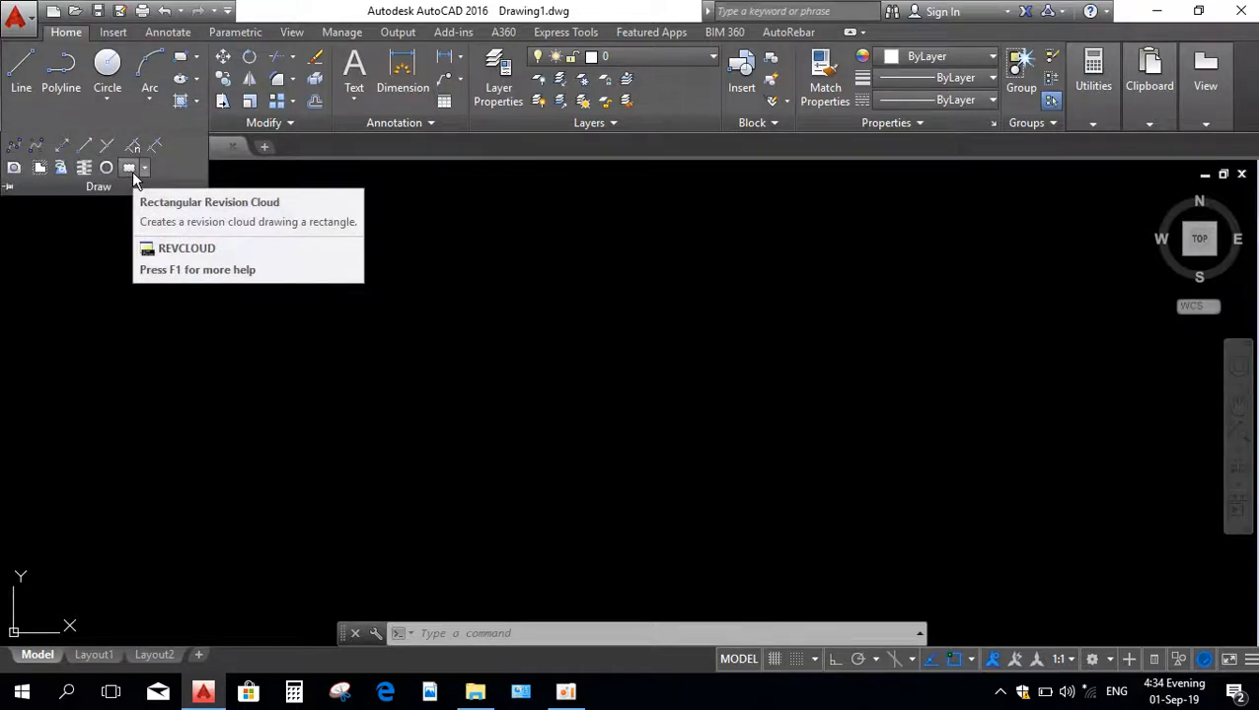
# - Draw a rectangular revision cloud near the middle of the empty drawing with the Rectangular Revision Cloud tool
pyautogui.click(130, 169)
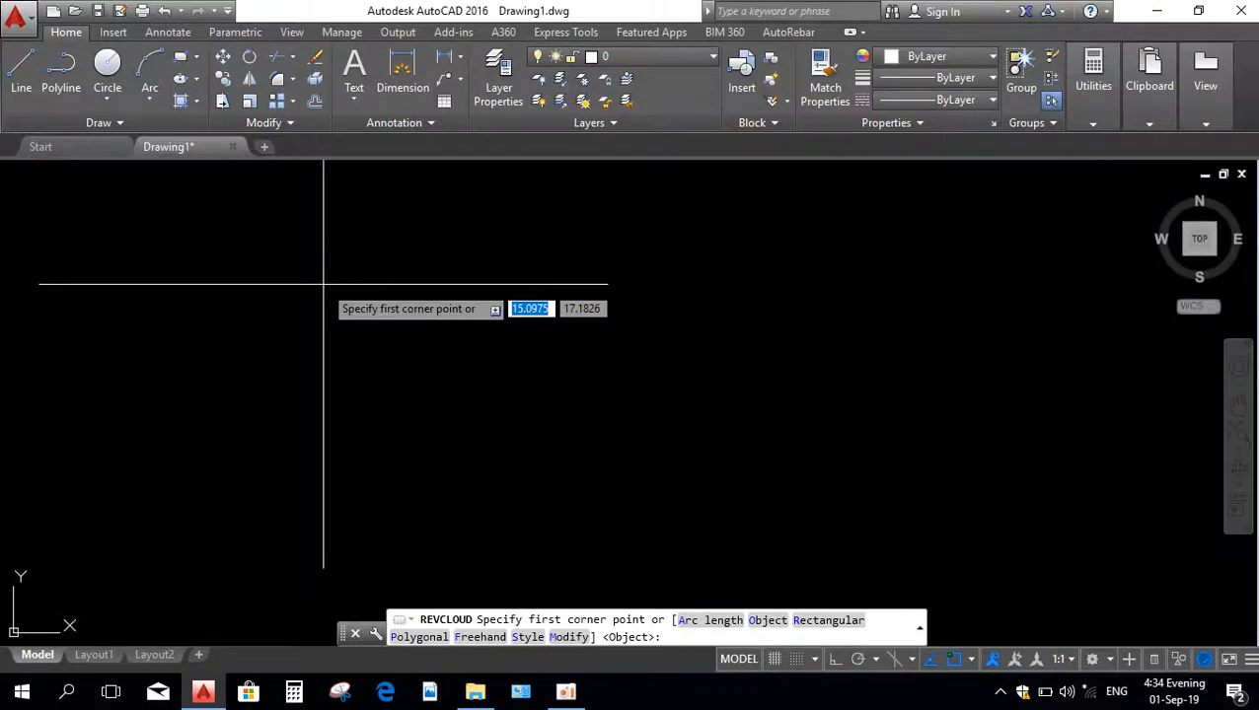
pyautogui.click(324, 284)
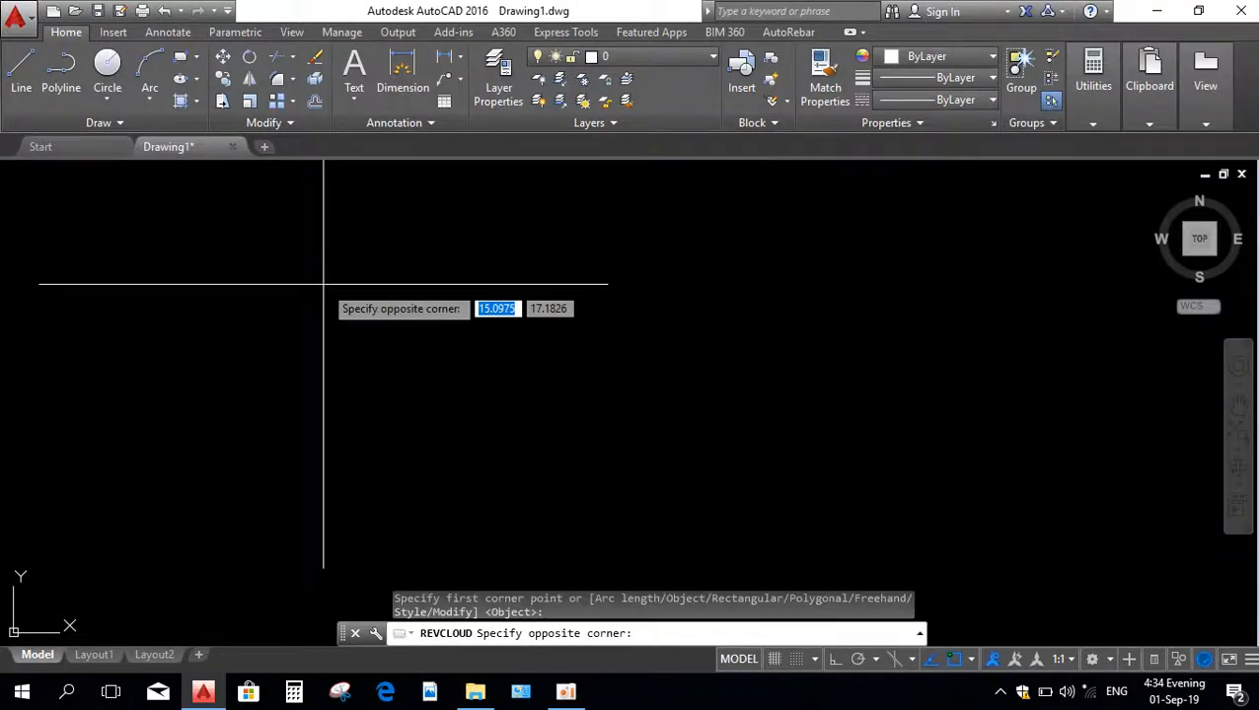
pyautogui.click(646, 498)
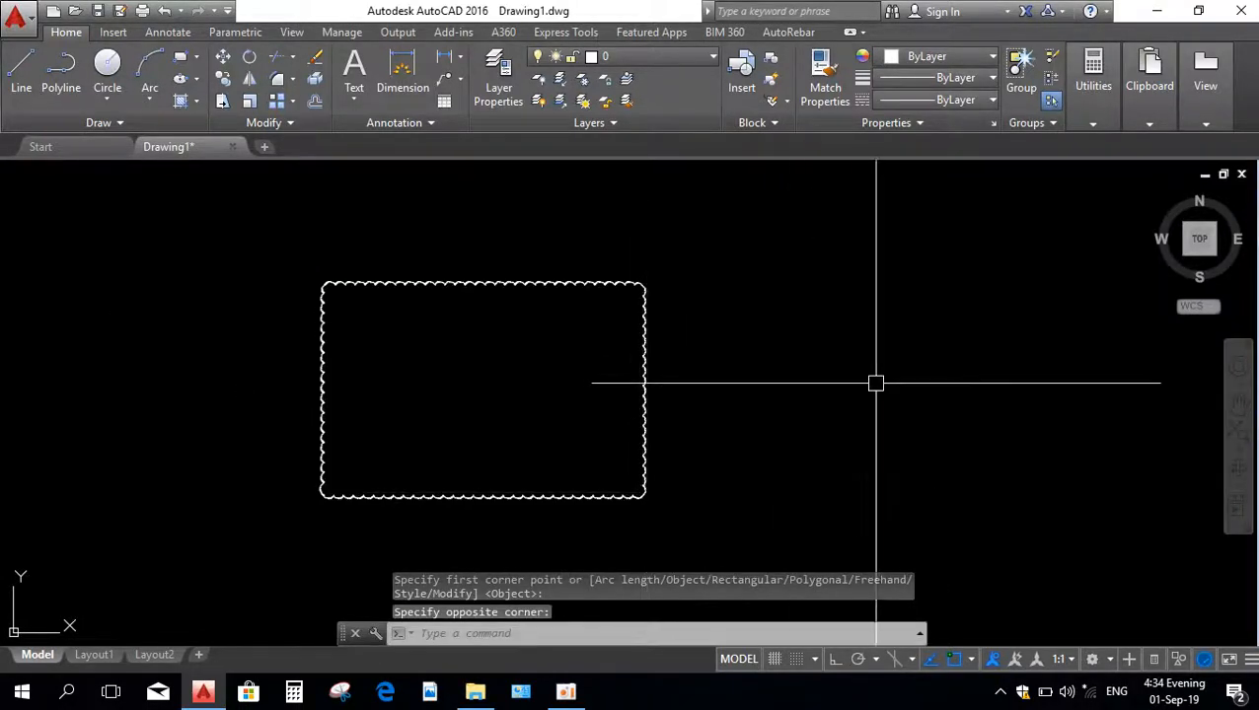
# - Draw a second, slightly smaller rectangular revision cloud just to the right of the first one using REVCLOUD
pyautogui.scroll(-1, 872, 381)
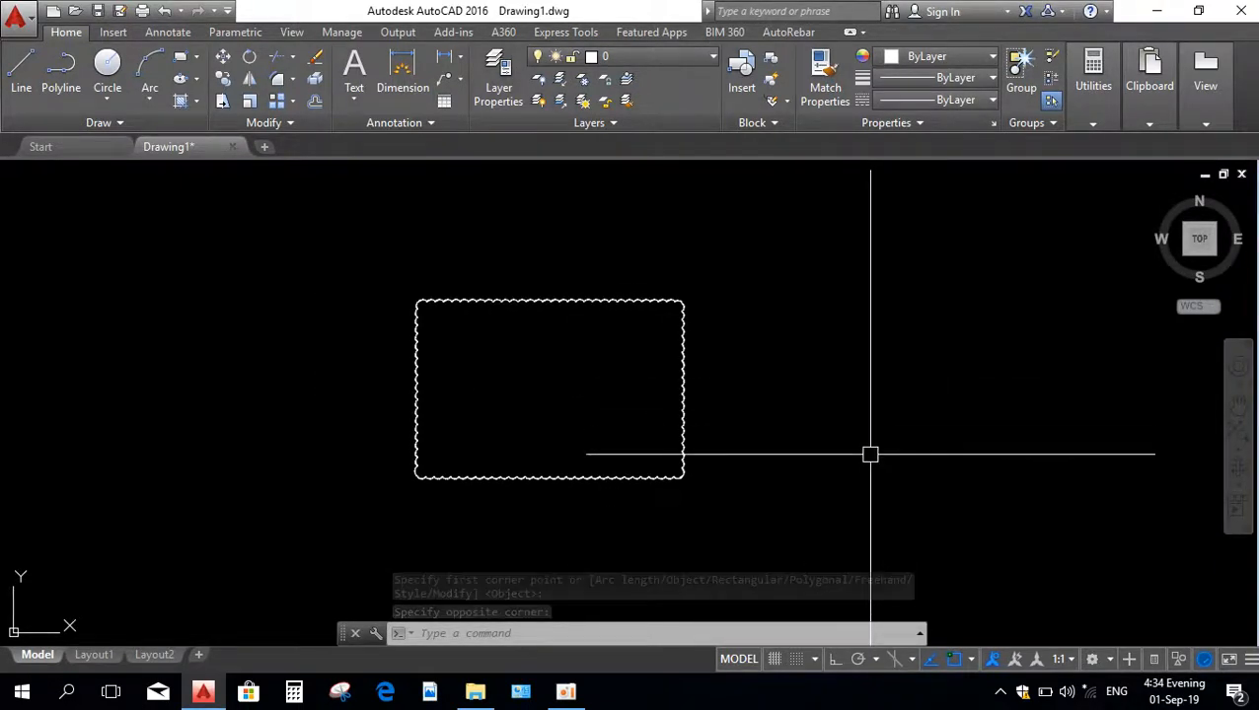
pyautogui.write('rev')
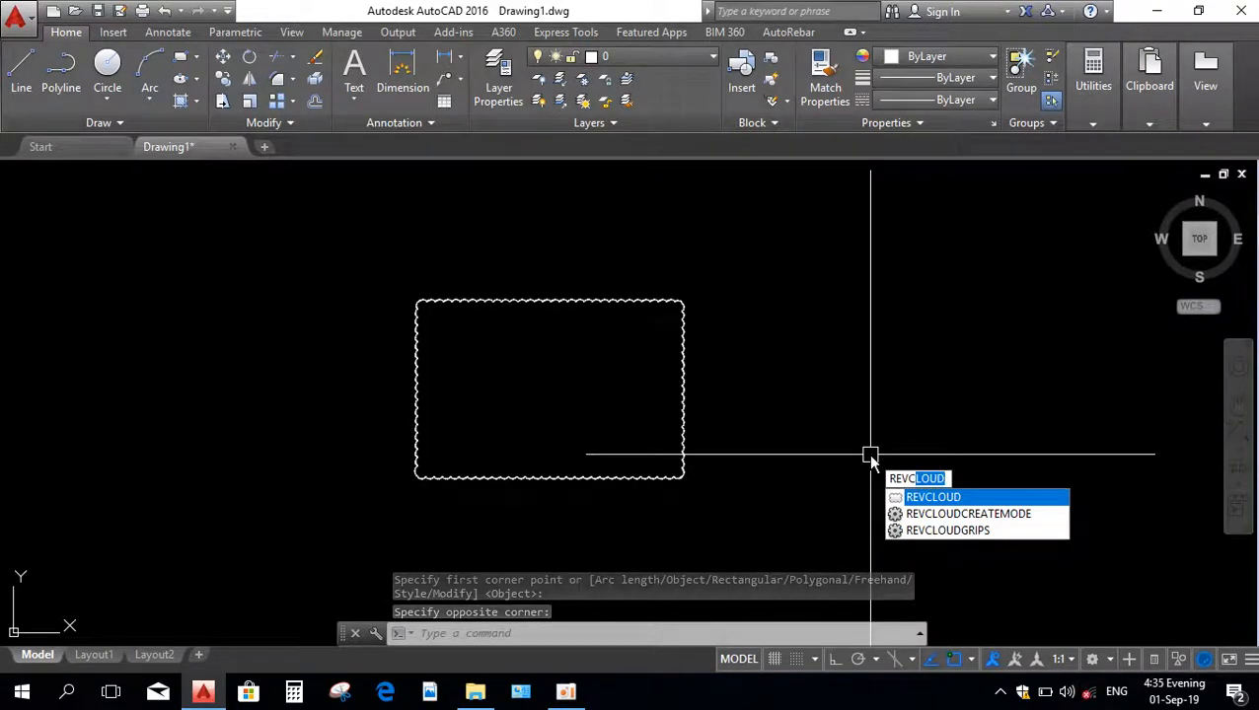
pyautogui.press('Return')
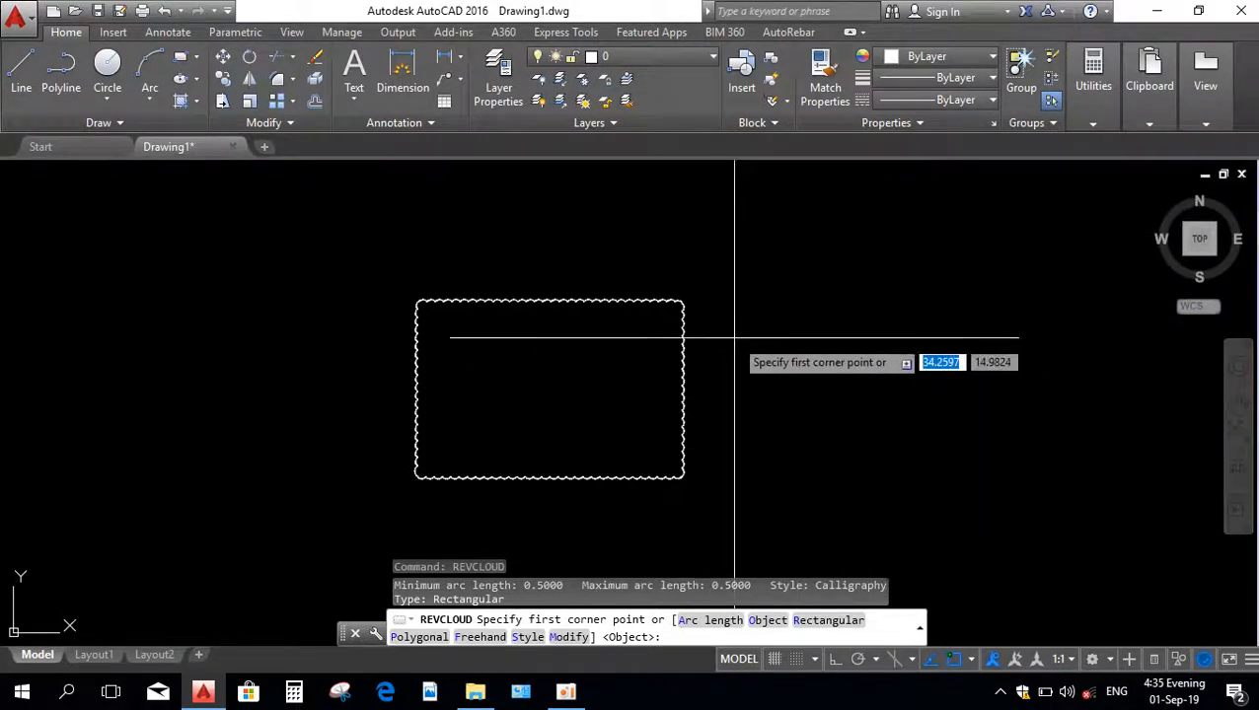
pyautogui.click(710, 304)
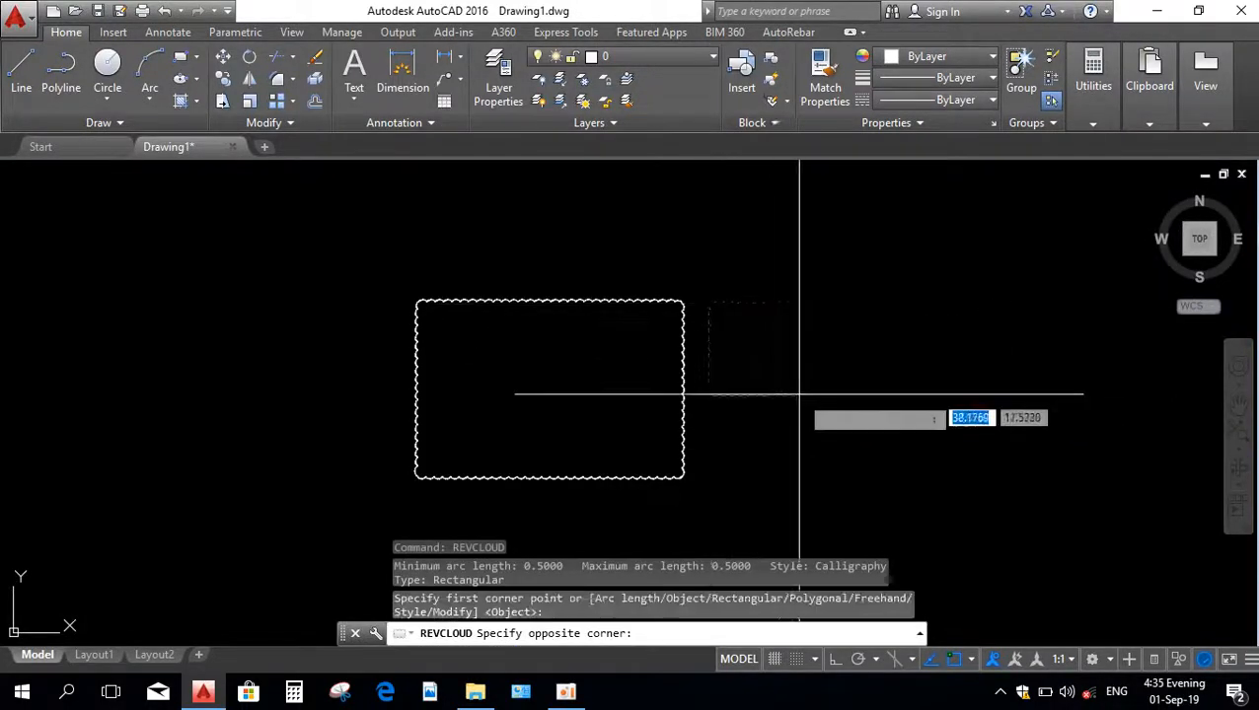
pyautogui.click(926, 464)
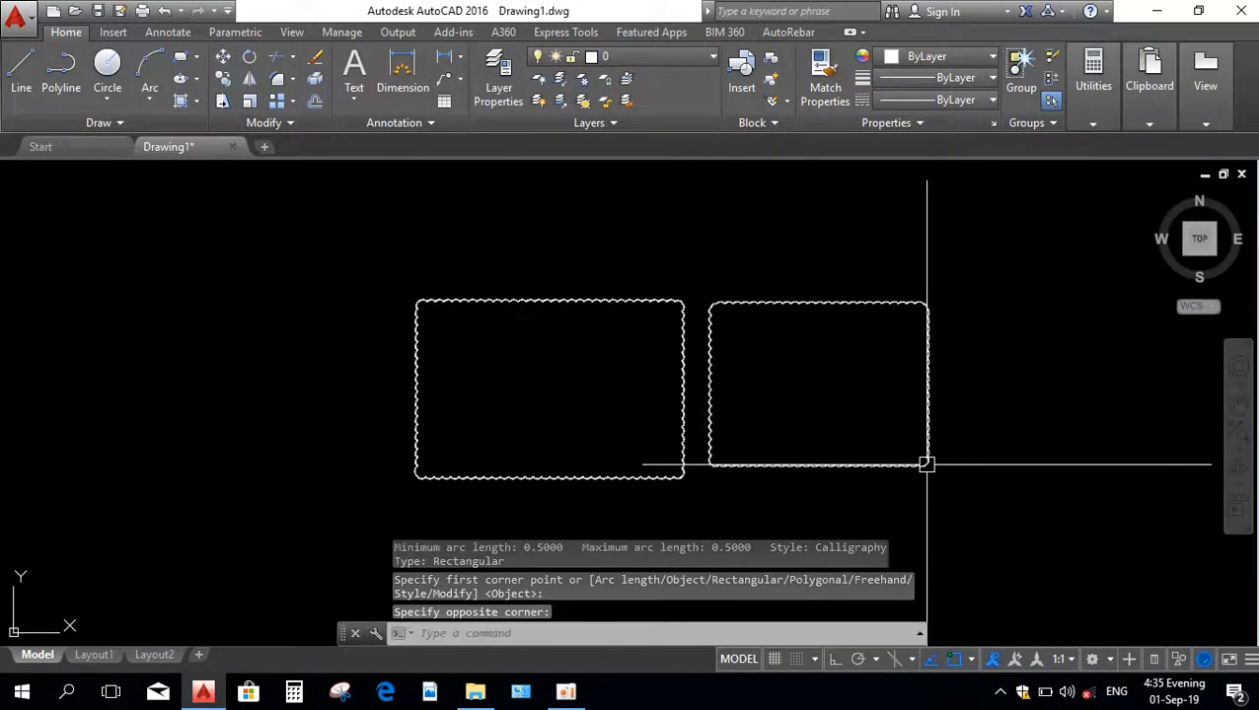
# - Draw a plain rectangle to the left of the two revision clouds
pyautogui.scroll(-1, 994, 398)
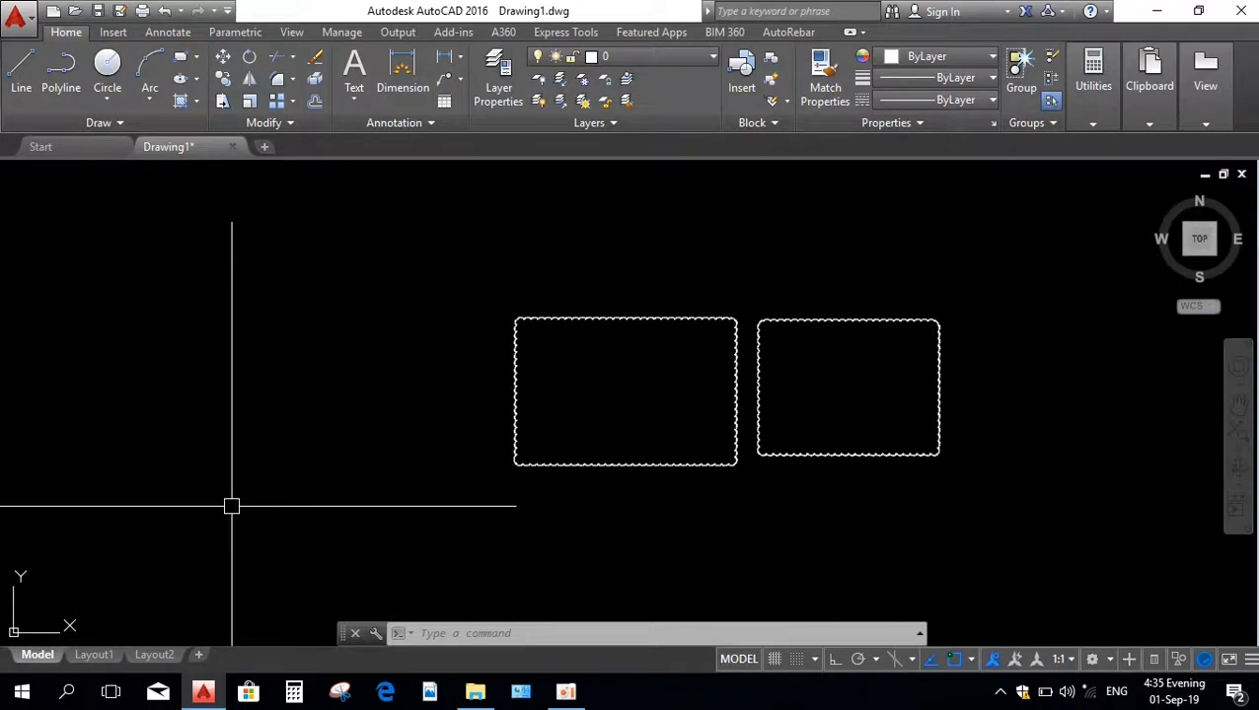
pyautogui.write('rec')
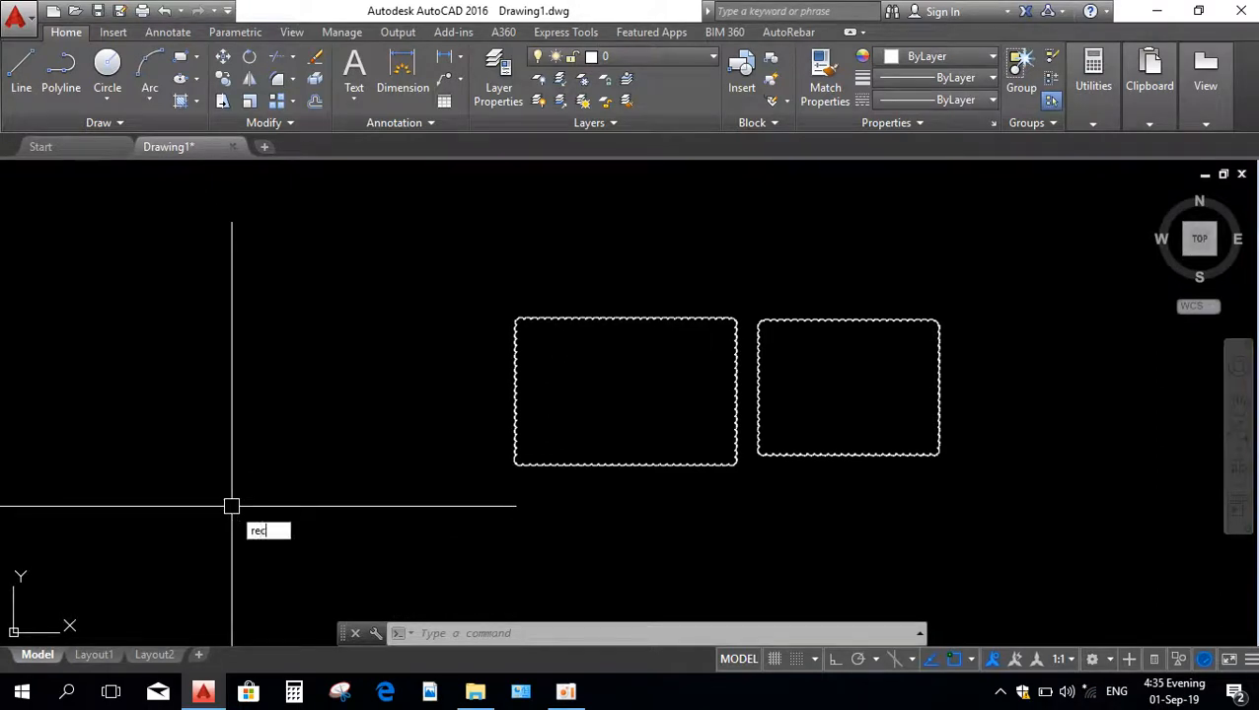
pyautogui.press('Return')
pyautogui.click(241, 352)
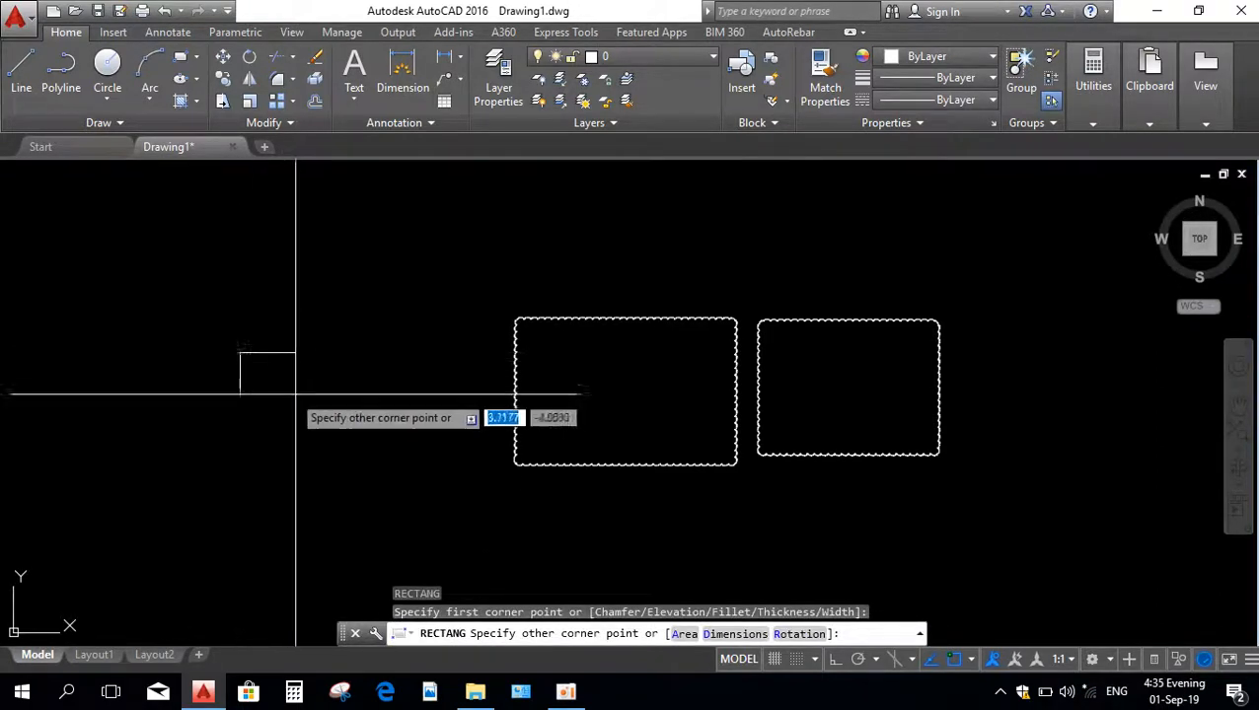
pyautogui.click(431, 472)
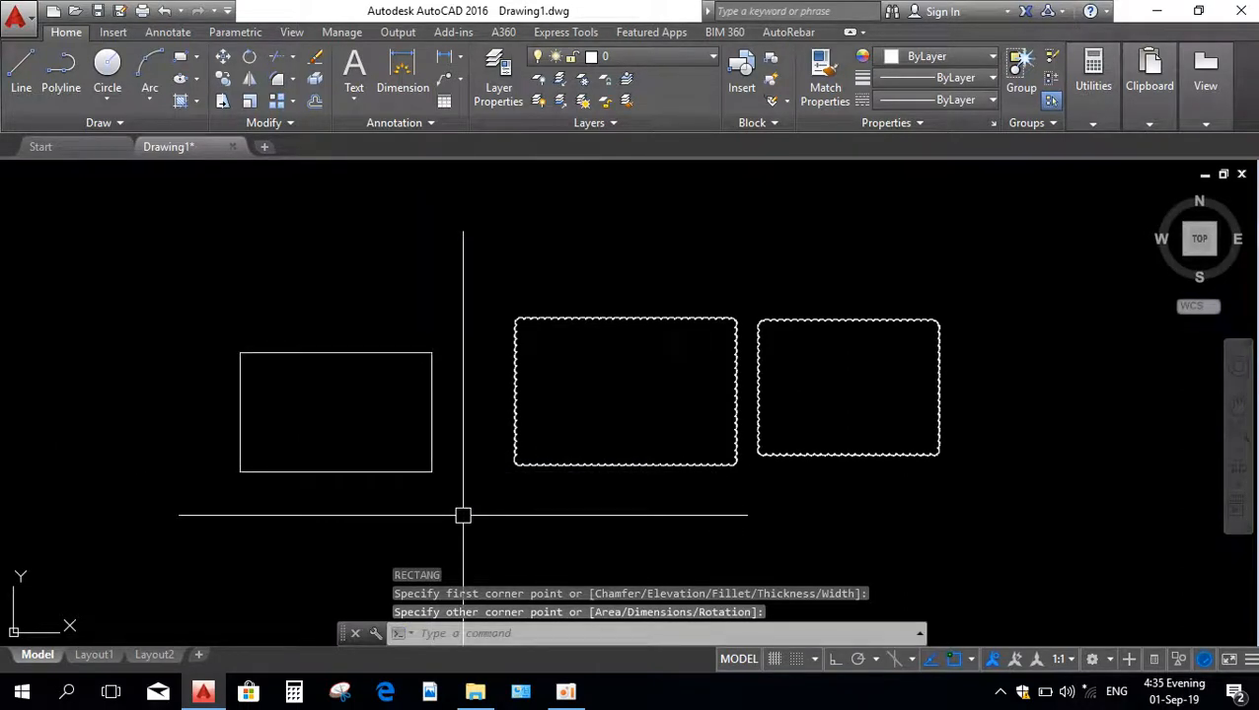
# - Convert the plain rectangle into a revision cloud with the REVCLOUD Object option, without reversing the arc direction
pyautogui.write('re')
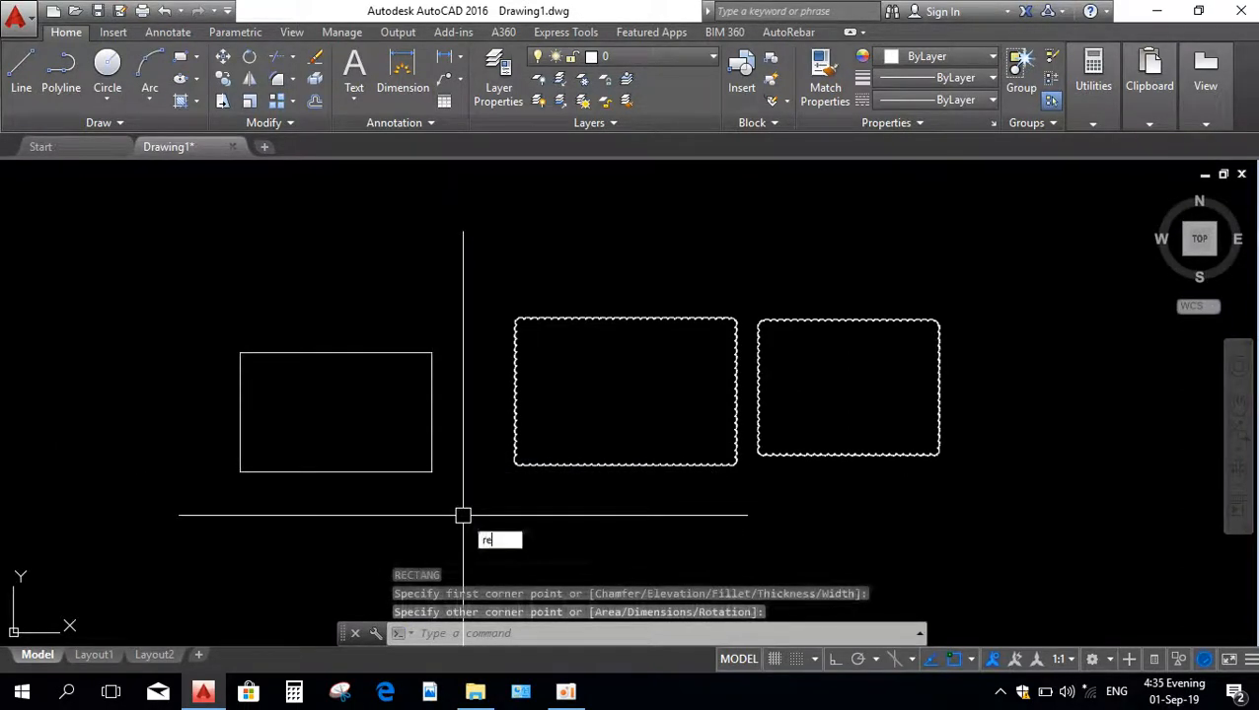
pyautogui.write('vcl')
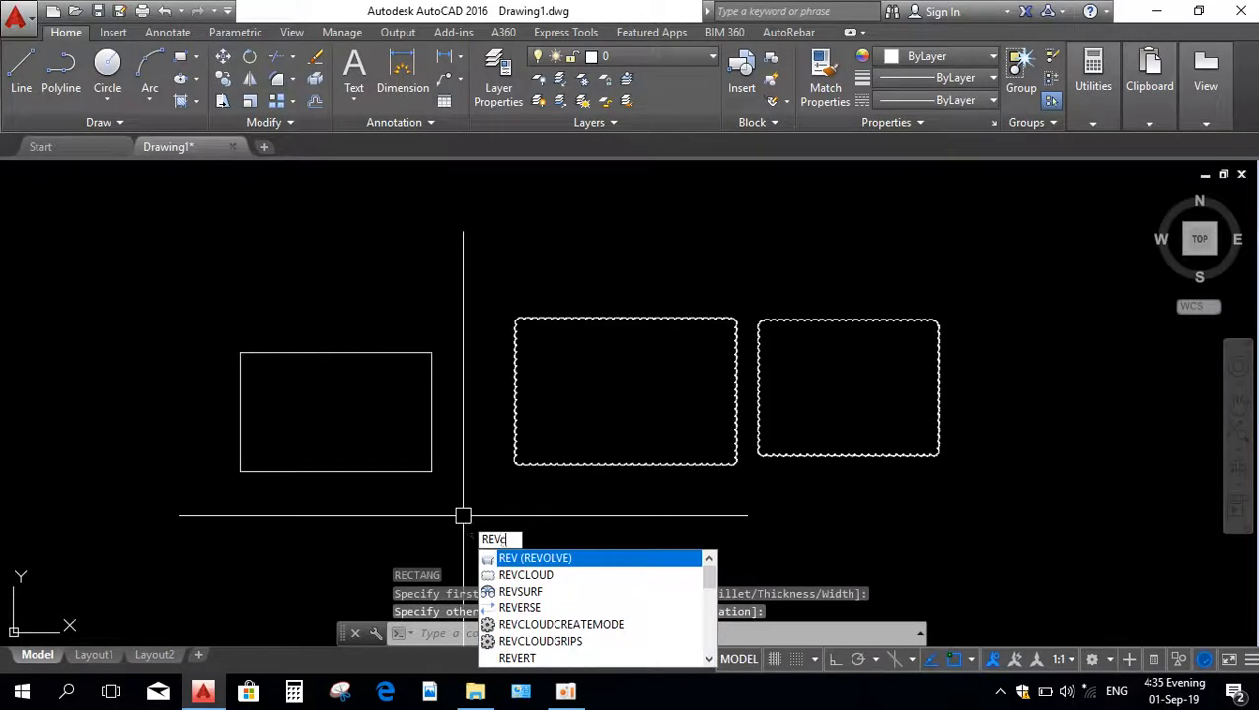
pyautogui.press('Return')
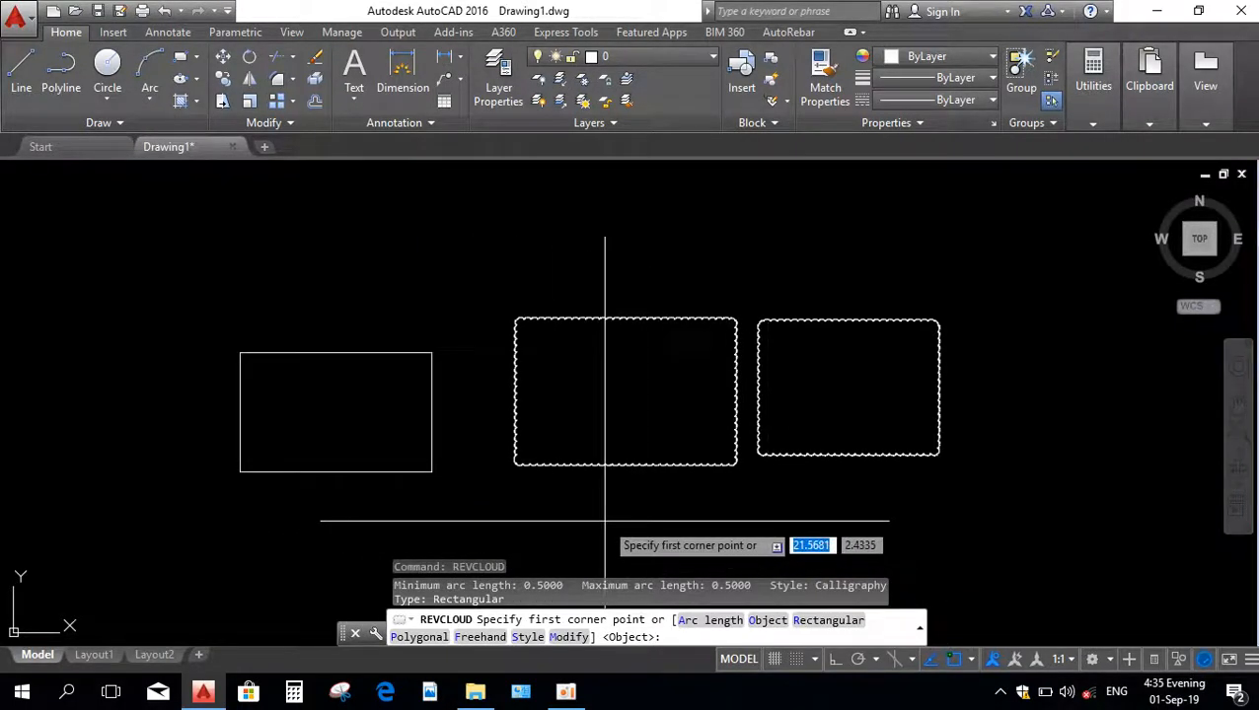
pyautogui.write('o')
pyautogui.press('Return')
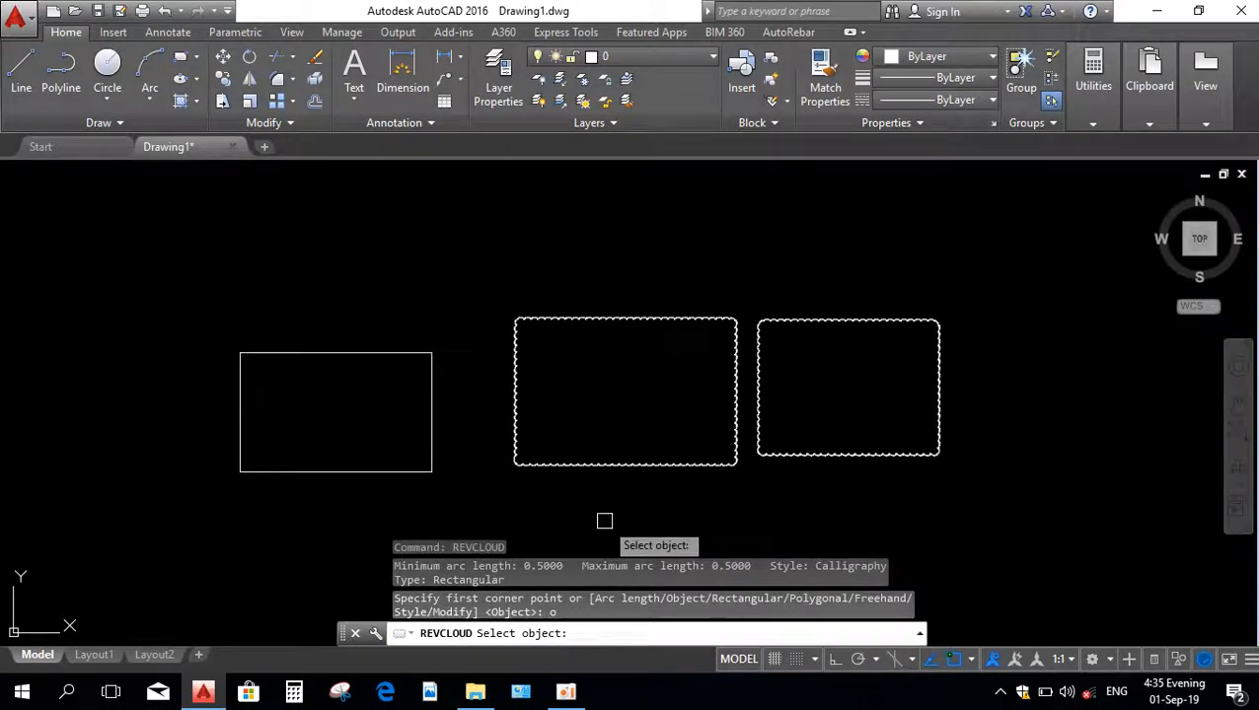
pyautogui.click(430, 454)
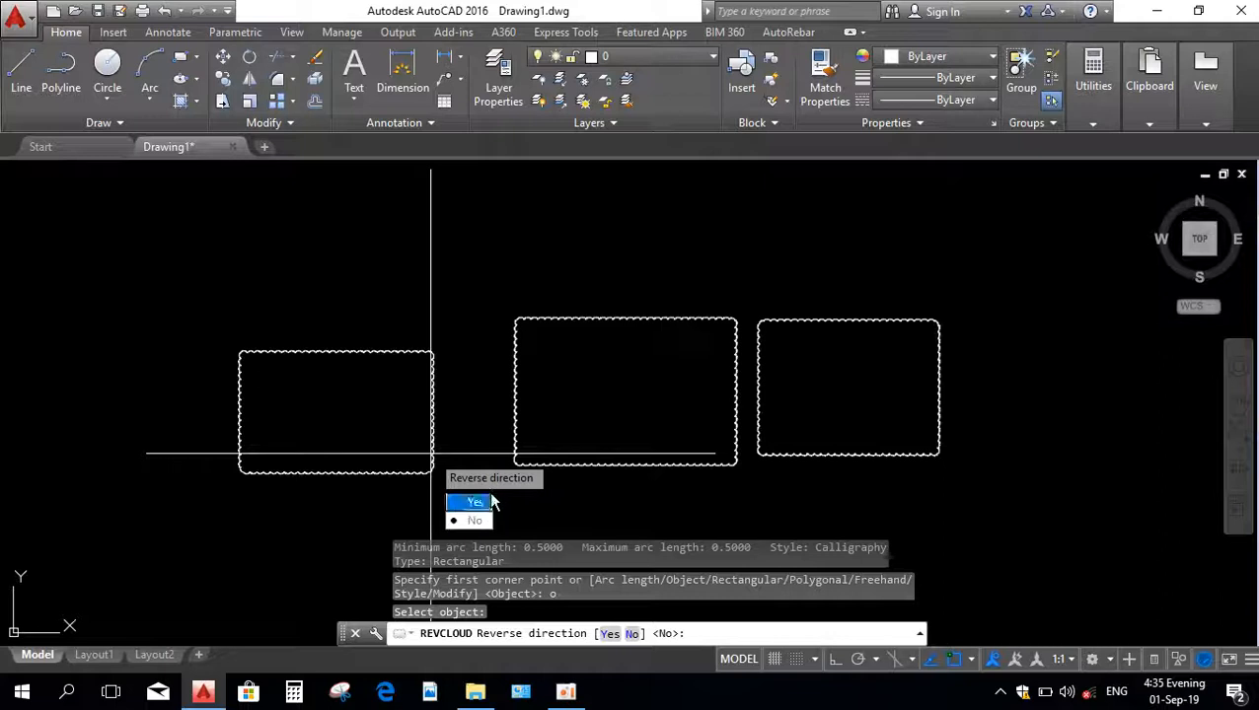
pyautogui.click(479, 521)
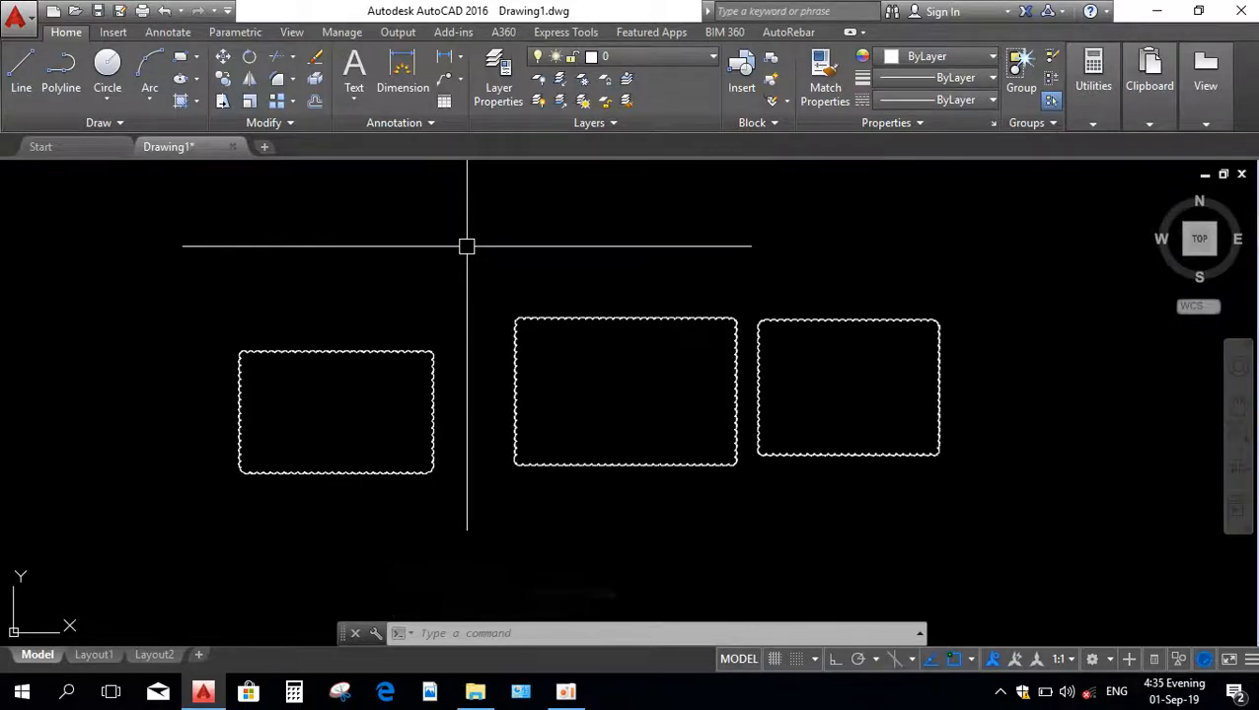
# - Draw a circle above the leftmost rectangular revision cloud
pyautogui.write('c')
pyautogui.press('Return')
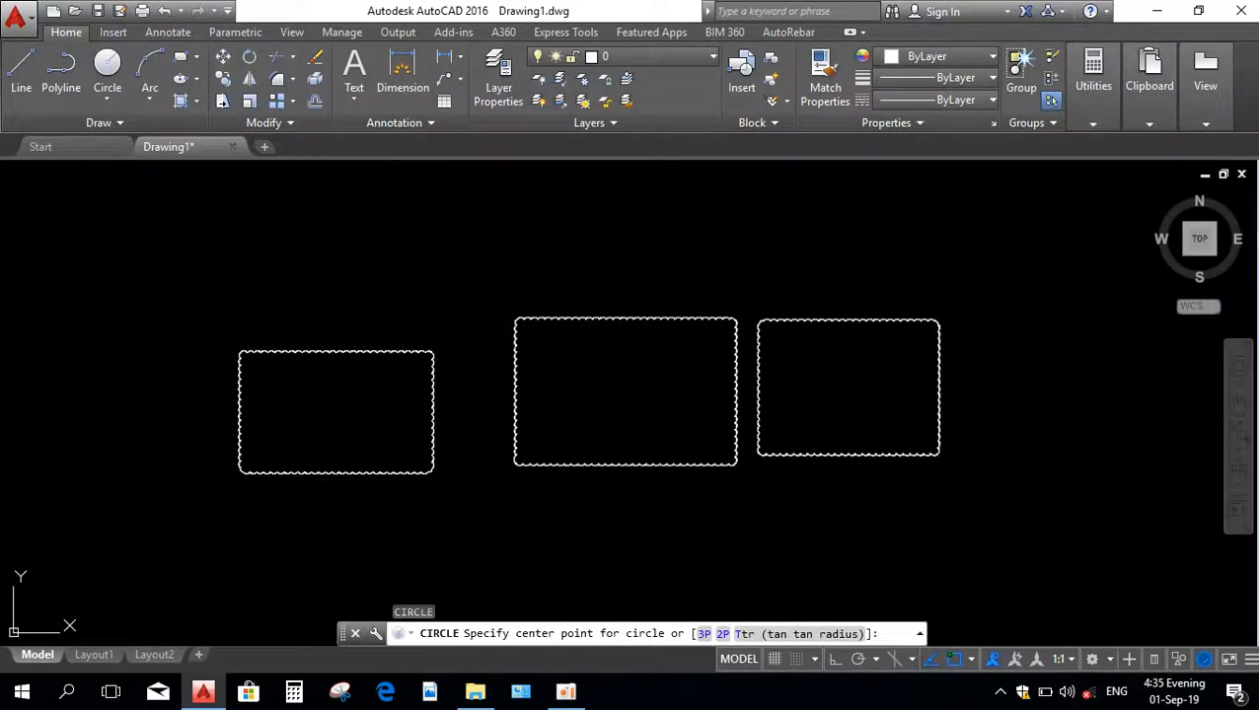
pyautogui.click(385, 259)
pyautogui.click(437, 274)
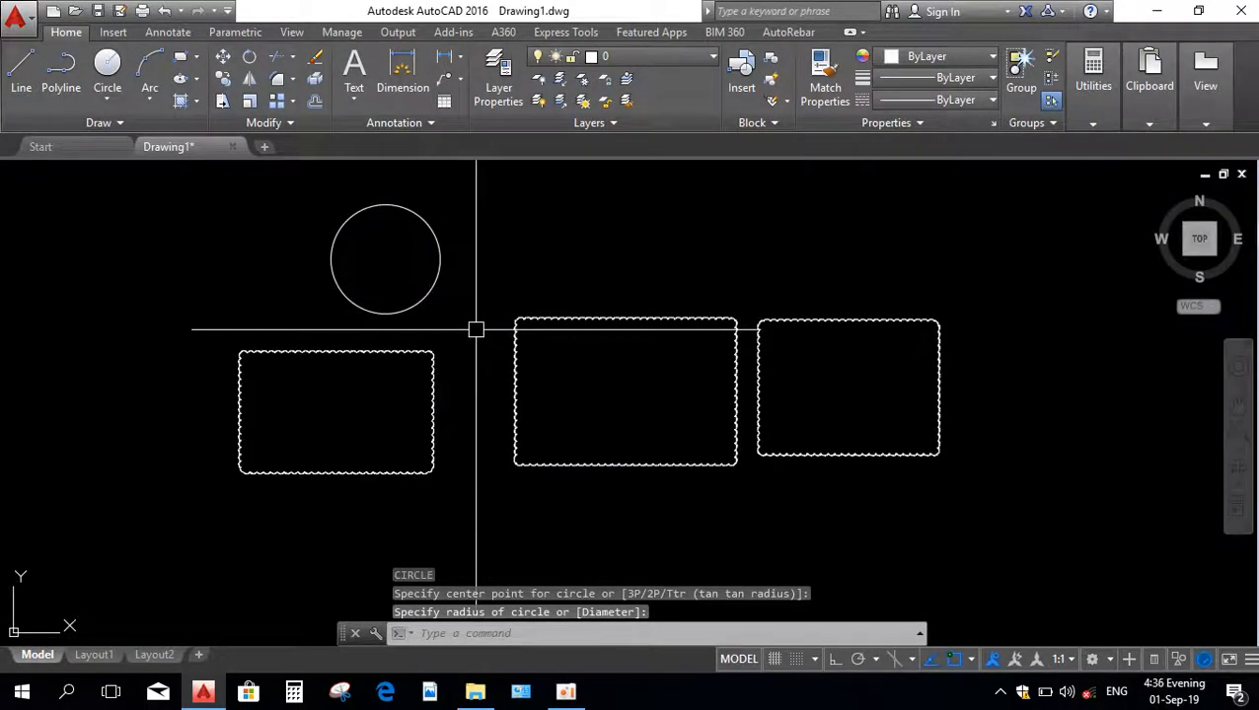
# - Convert the circle into a revision cloud with the REVCLOUD Object option, keeping the arc direction unreversed
pyautogui.write('RE')
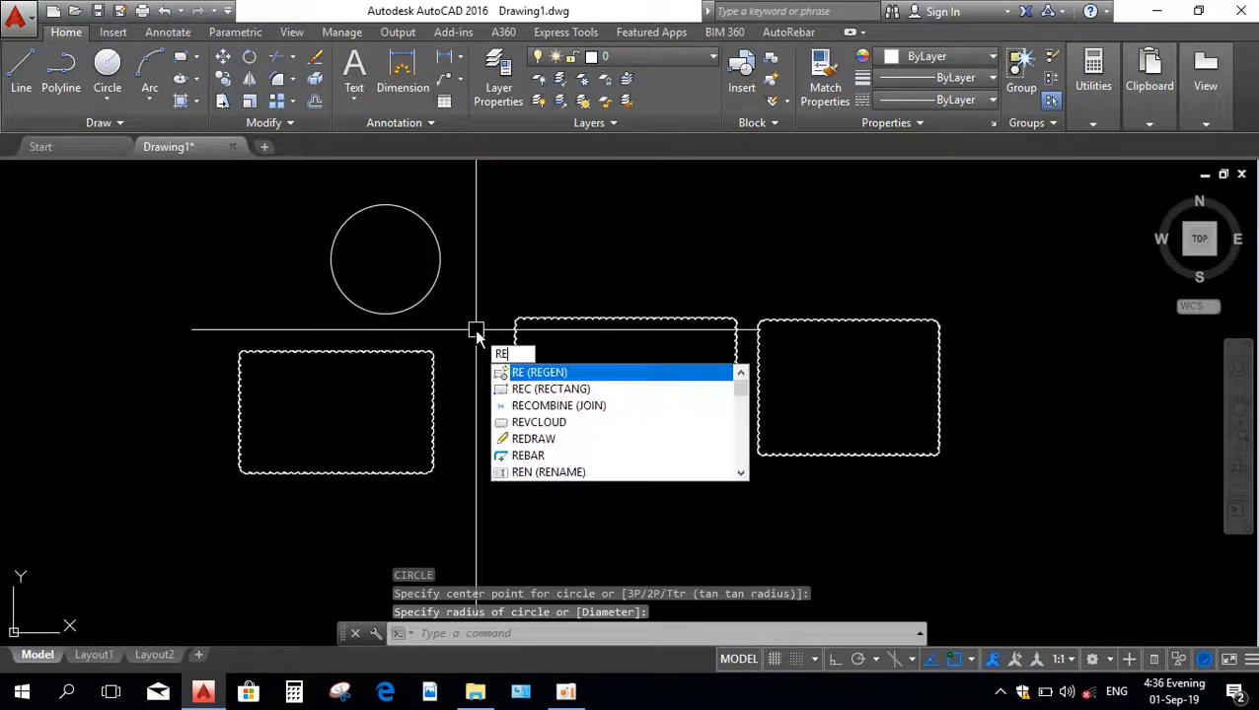
pyautogui.write('VCLOUD')
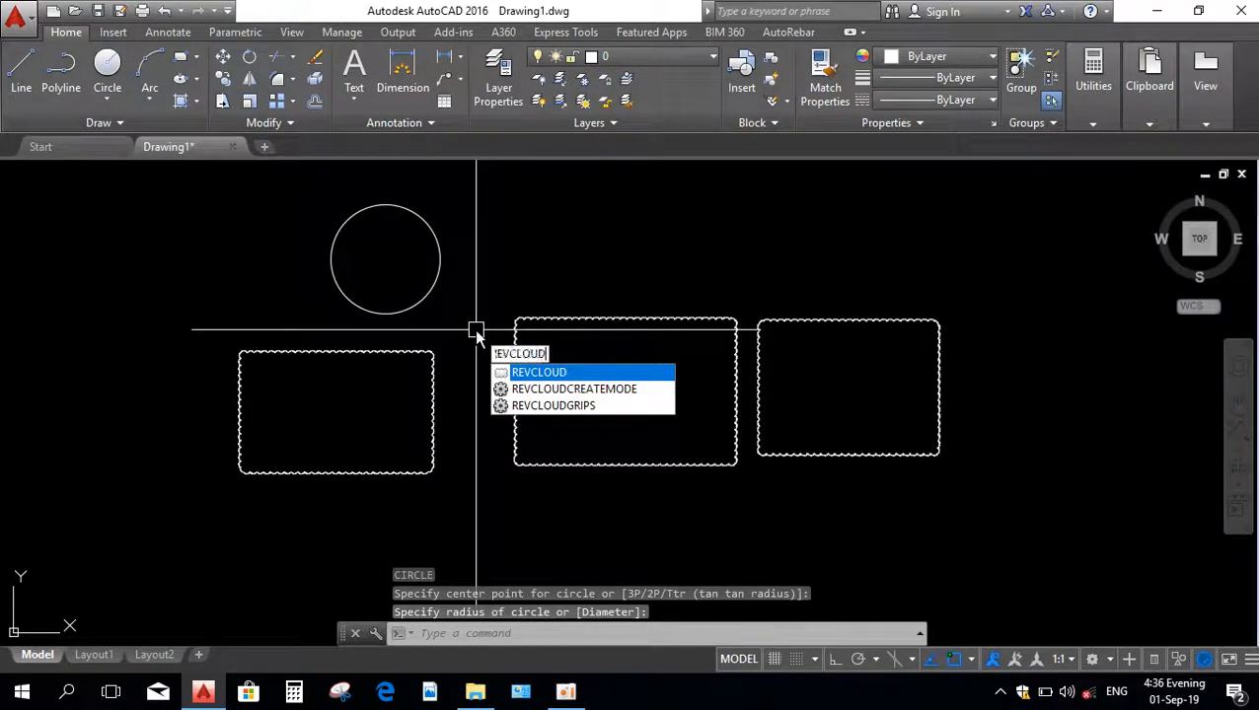
pyautogui.press('Return')
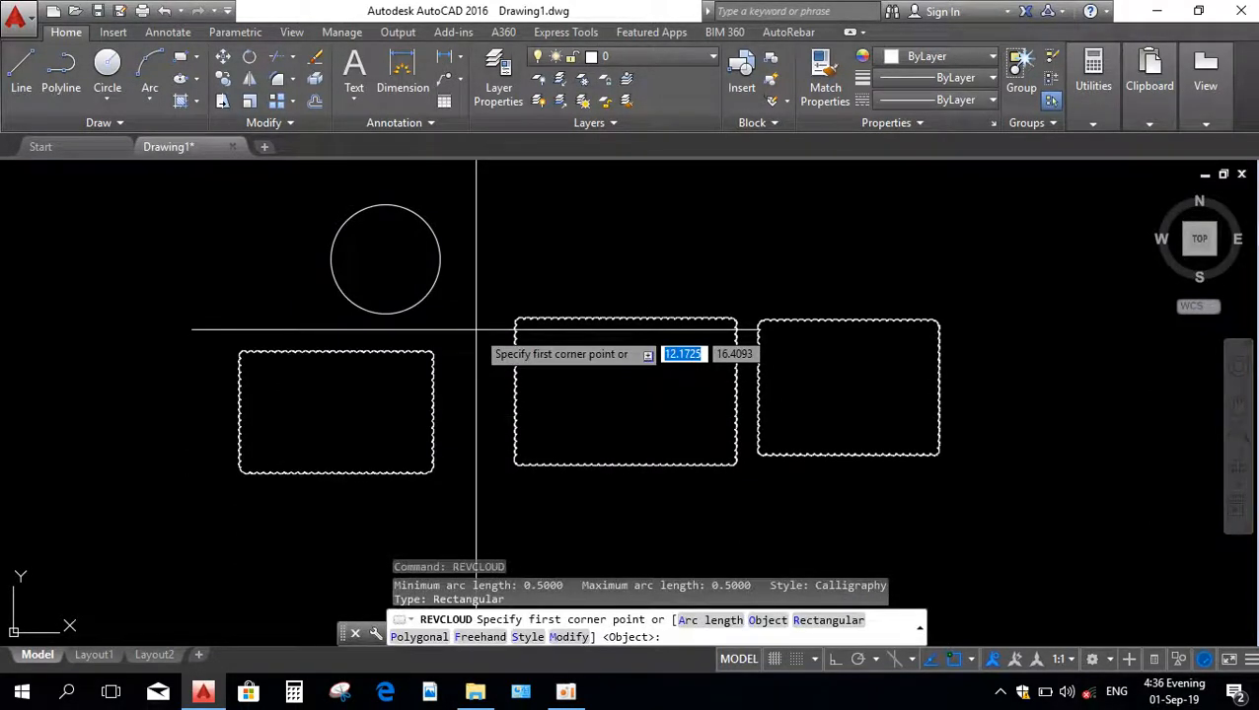
pyautogui.write('o')
pyautogui.press('Return')
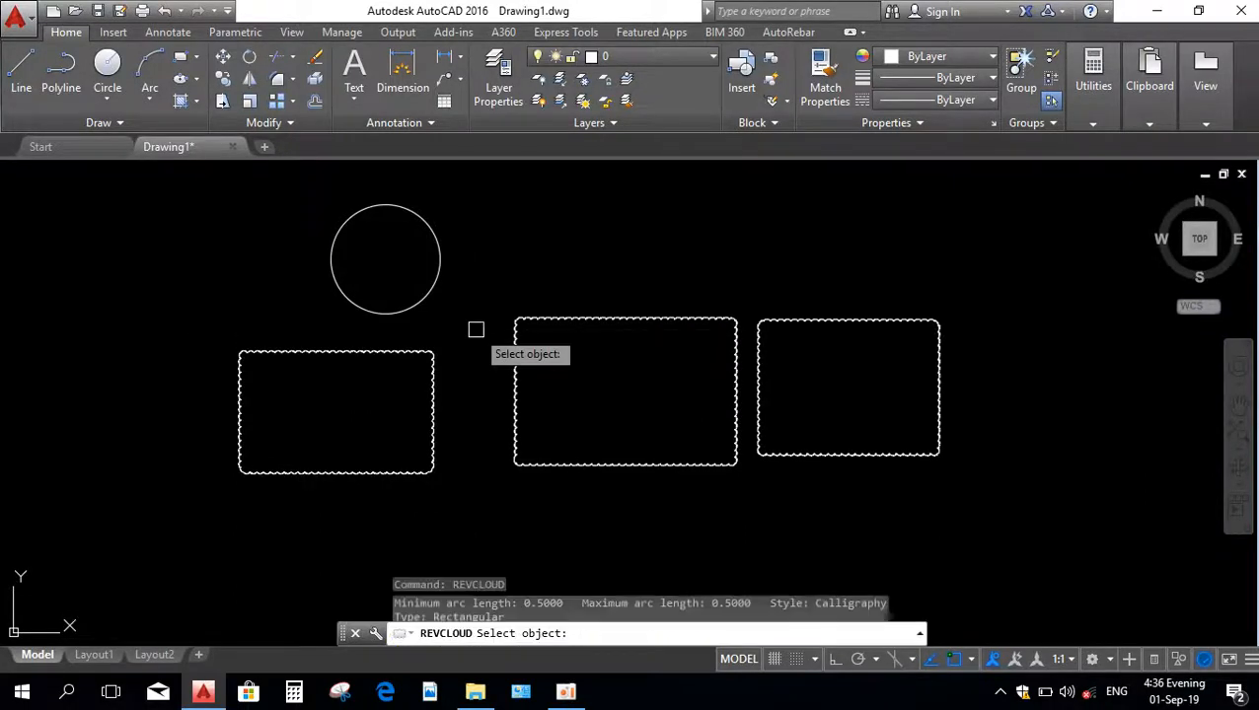
pyautogui.click(433, 294)
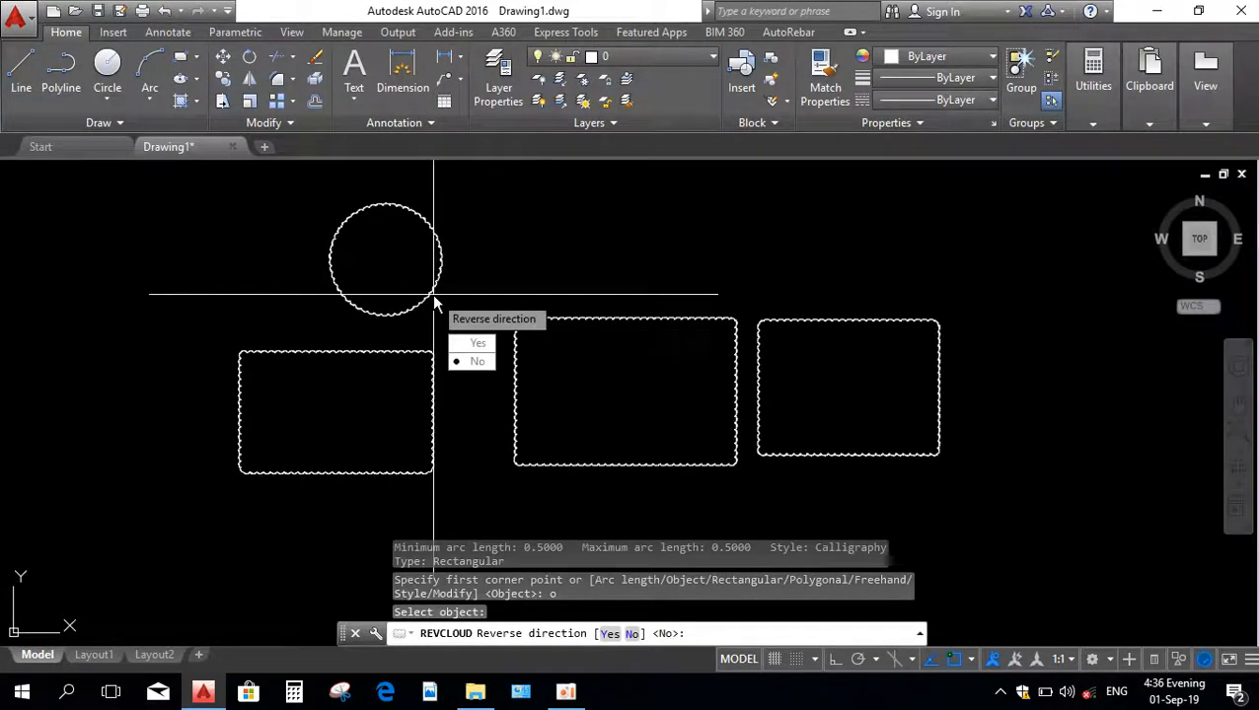
pyautogui.press('Return')
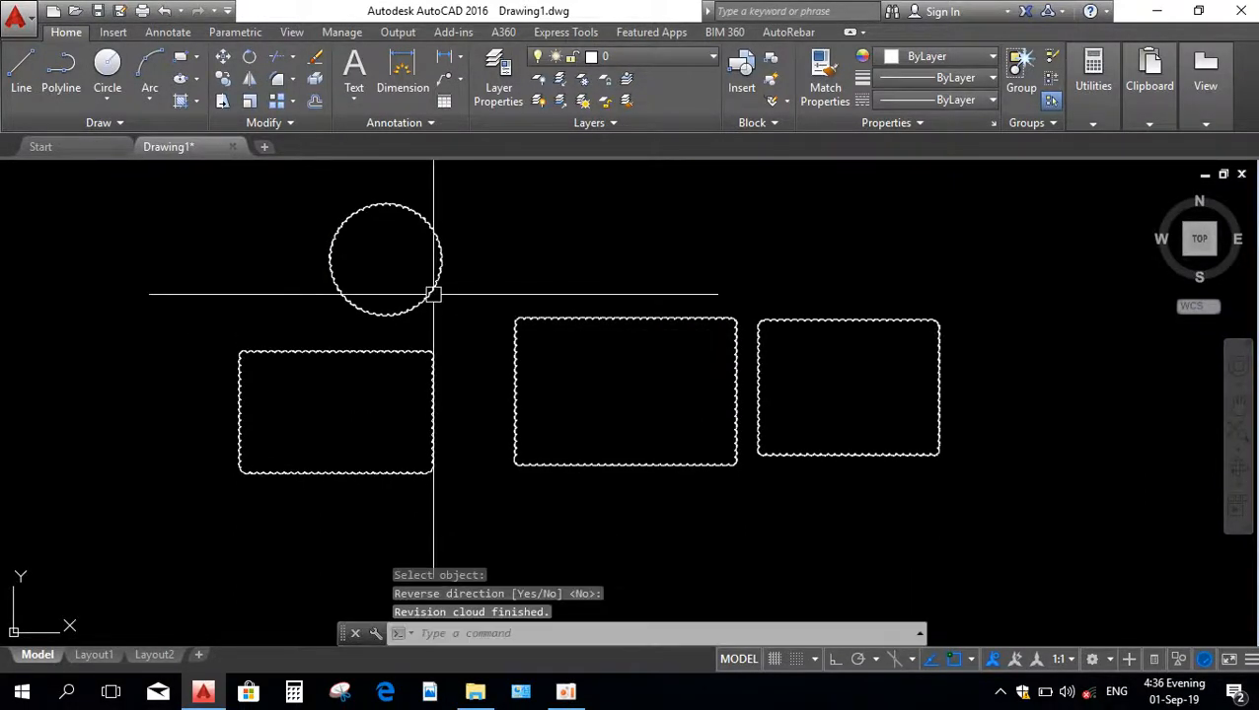
pyautogui.scroll(-1, 580, 272)
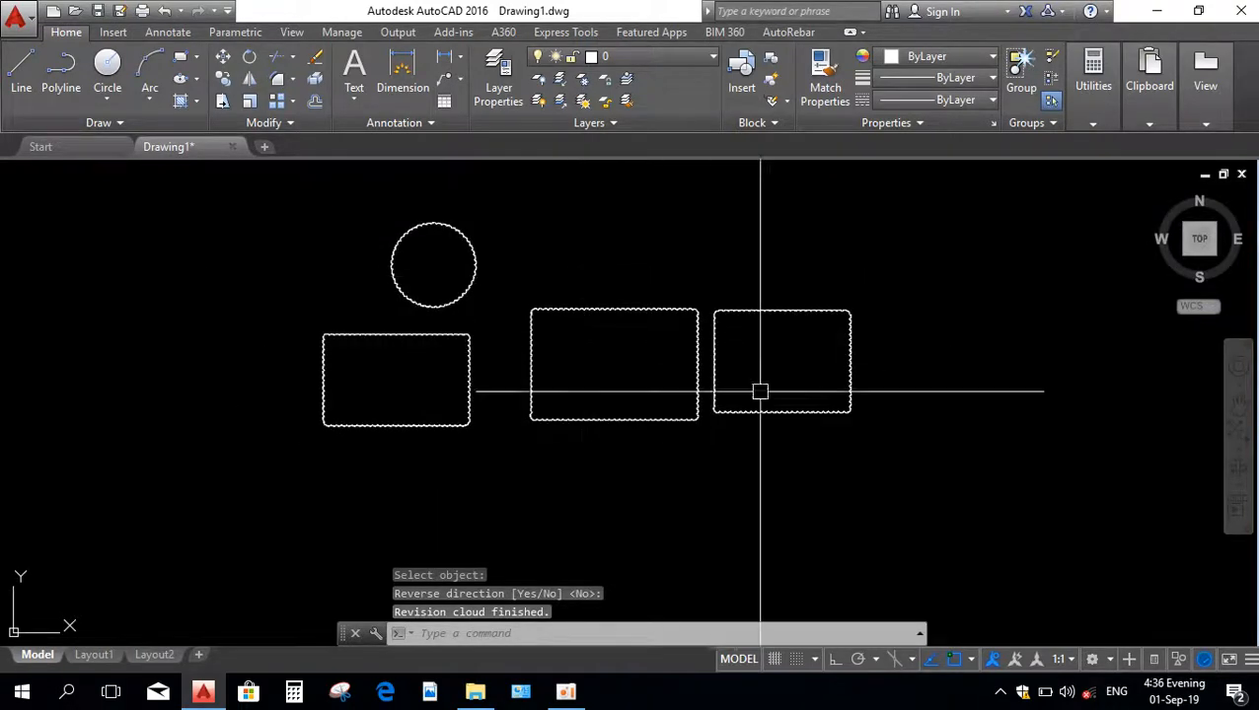
pyautogui.scroll(-1, 786, 404)
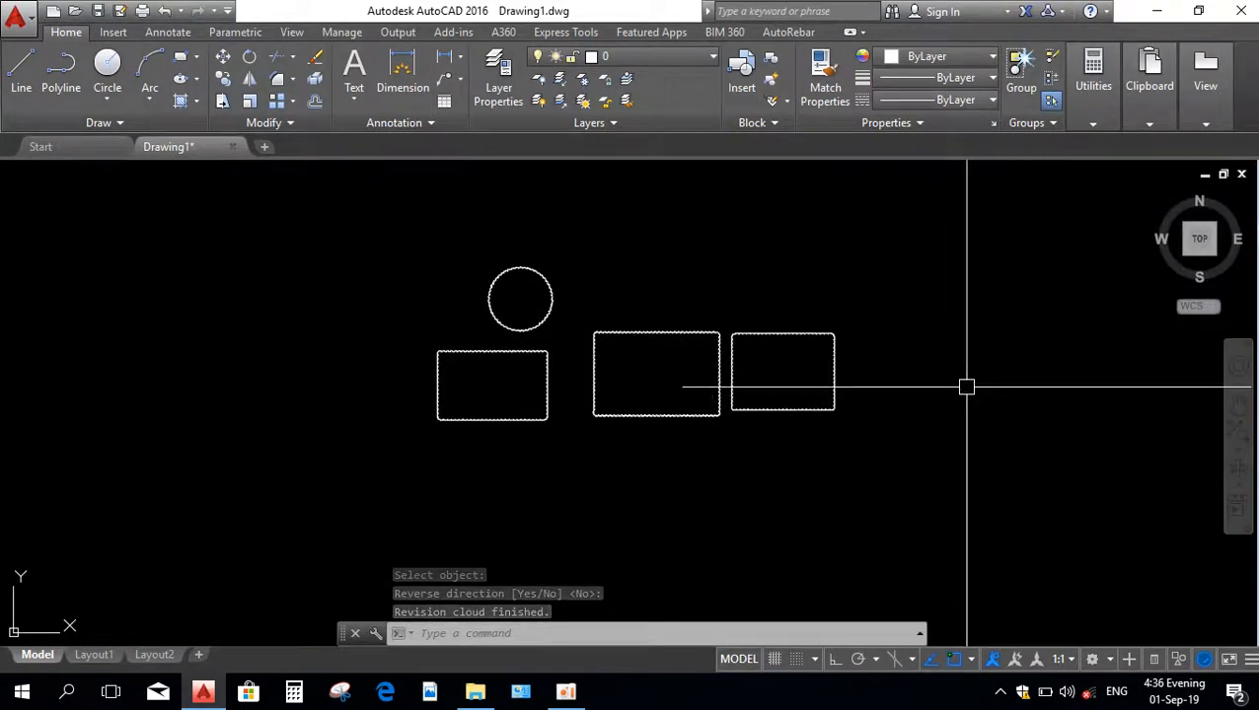
pyautogui.scroll(2, 966, 385)
pyautogui.scroll(1, 967, 387)
pyautogui.scroll(-1, 967, 386)
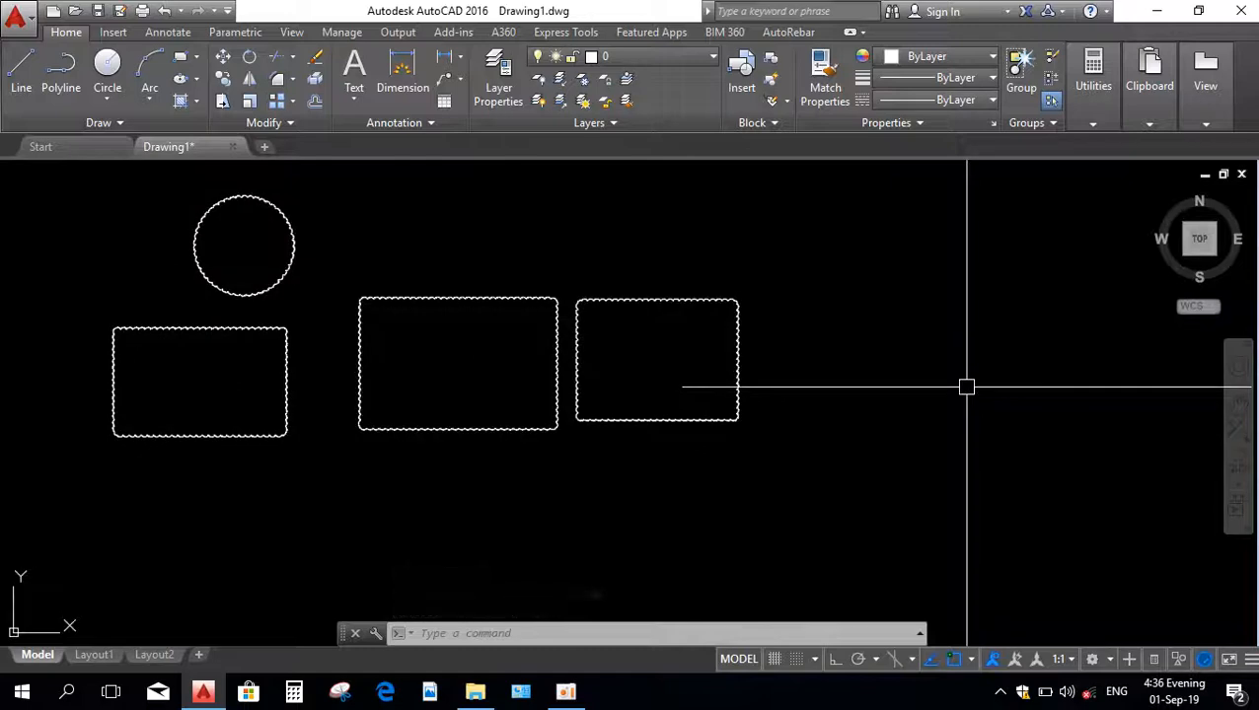
pyautogui.scroll(2, 967, 387)
pyautogui.scroll(2, 723, 320)
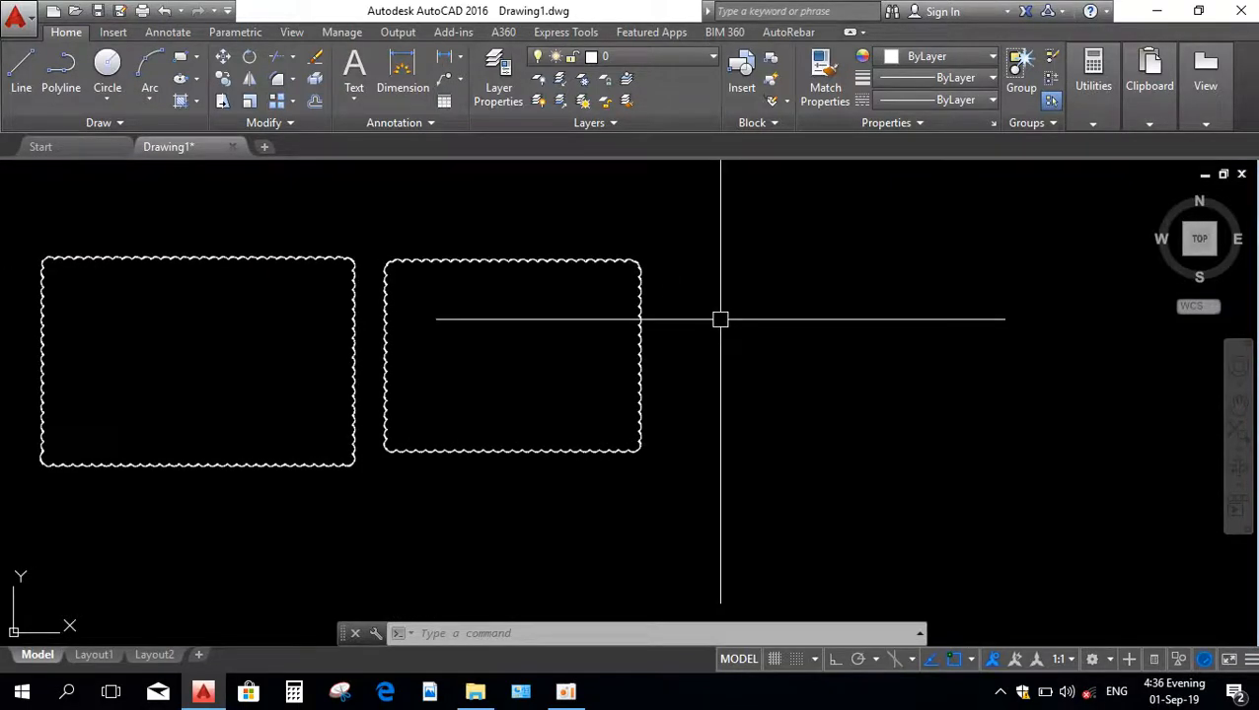
pyautogui.scroll(-2, 730, 319)
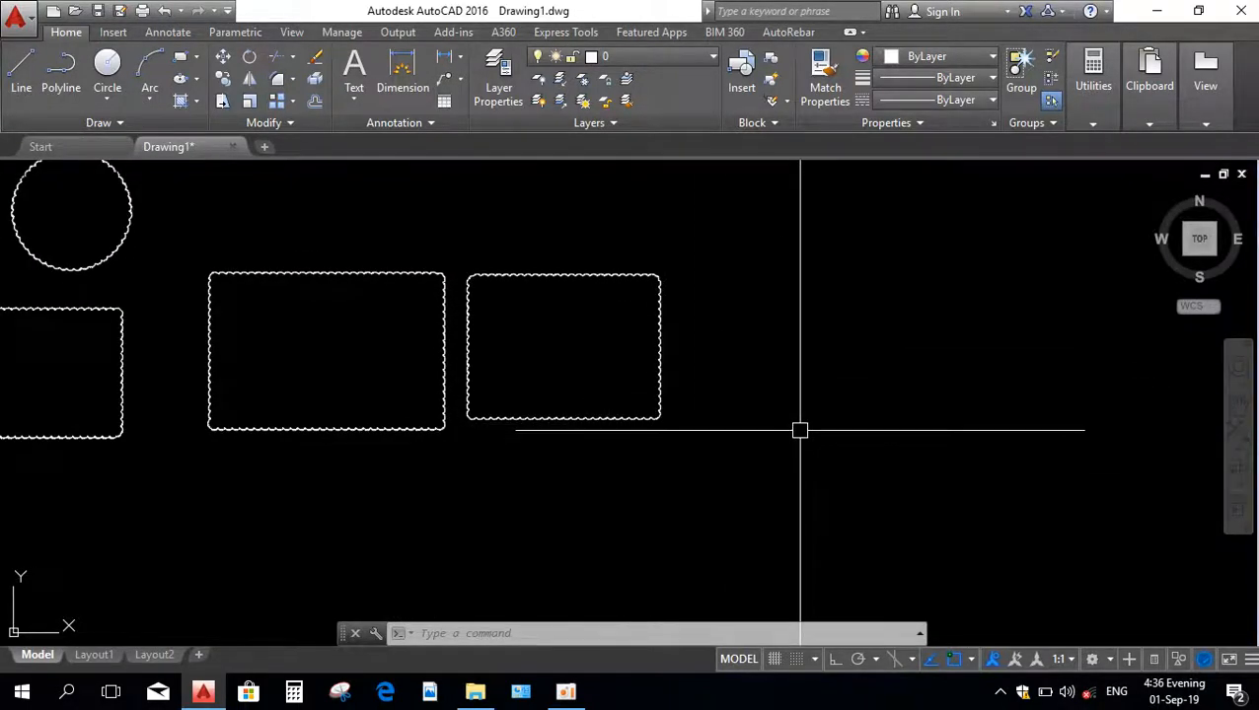
# - Draw a rectangular revision cloud to the right of the existing clouds with minimum and maximum arc lengths of 0.8
pyautogui.write('REV')
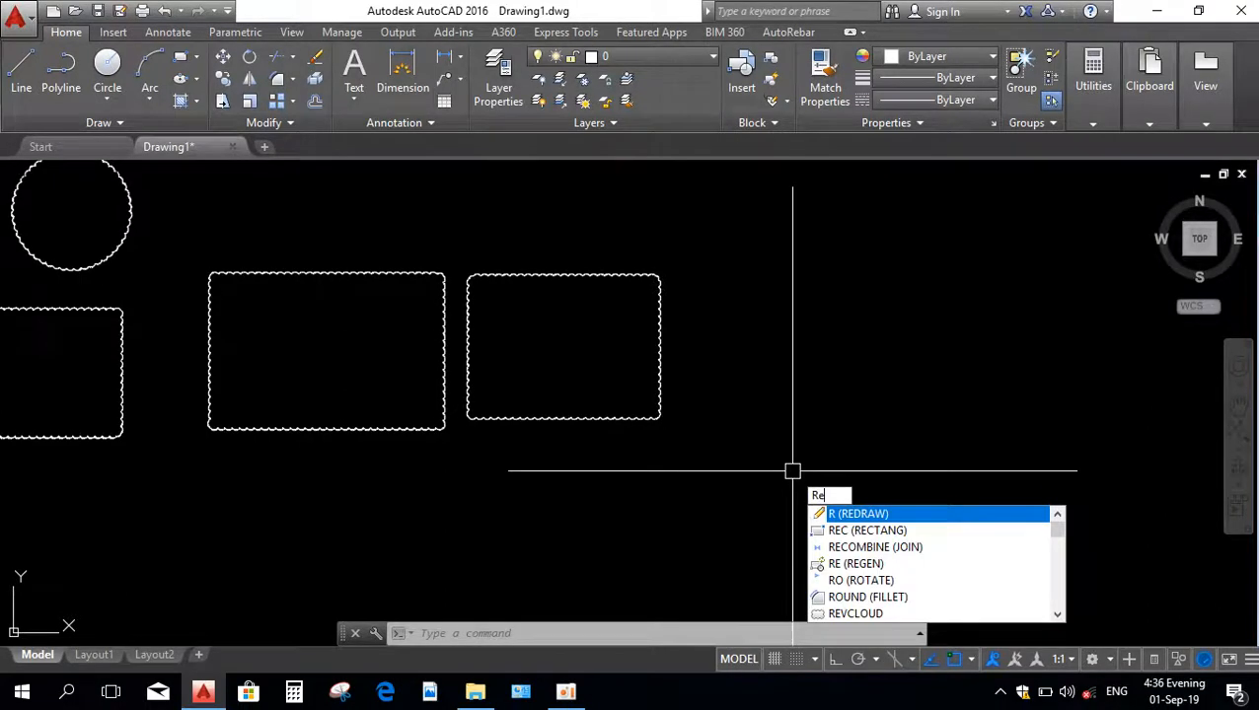
pyautogui.write('CLOUD')
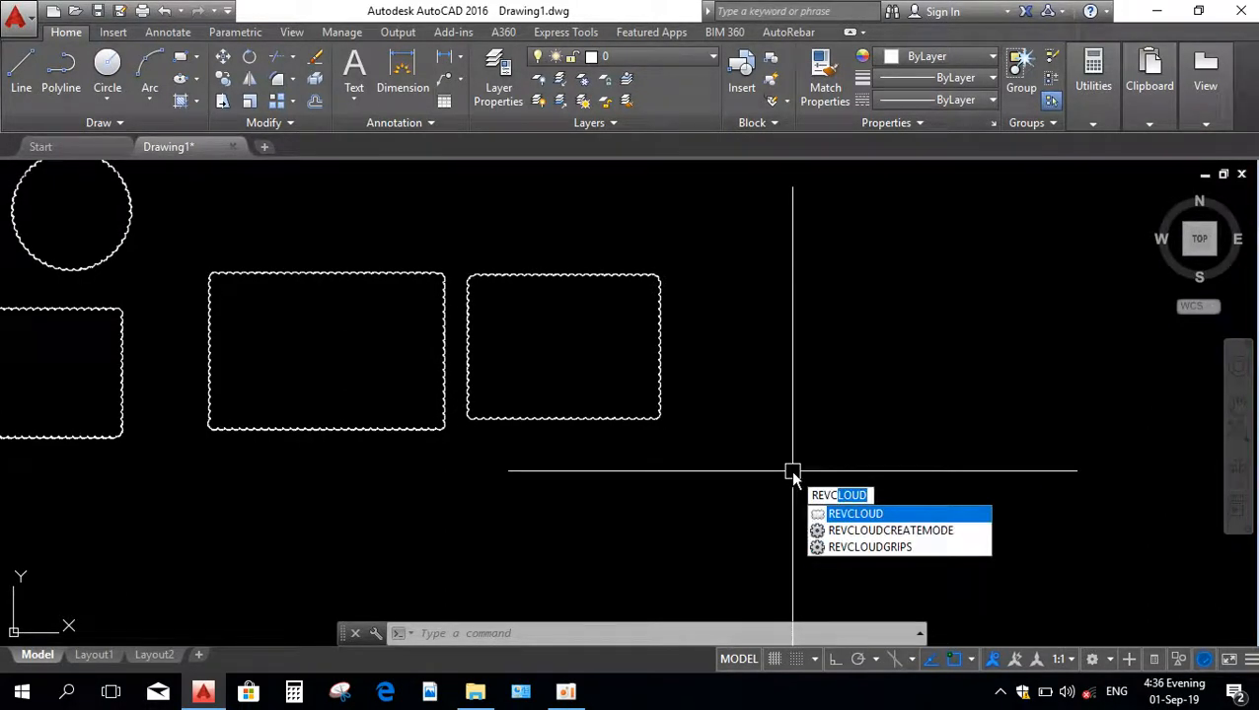
pyautogui.press('Return')
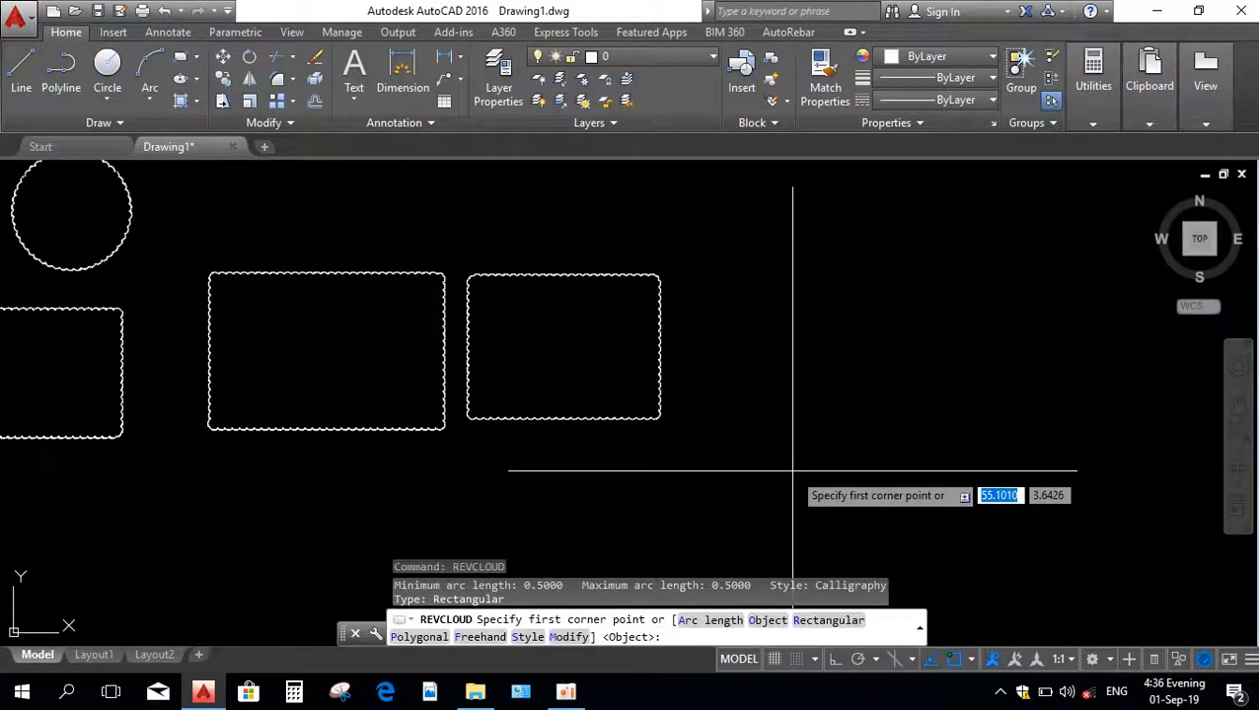
pyautogui.write('a')
pyautogui.press('Return')
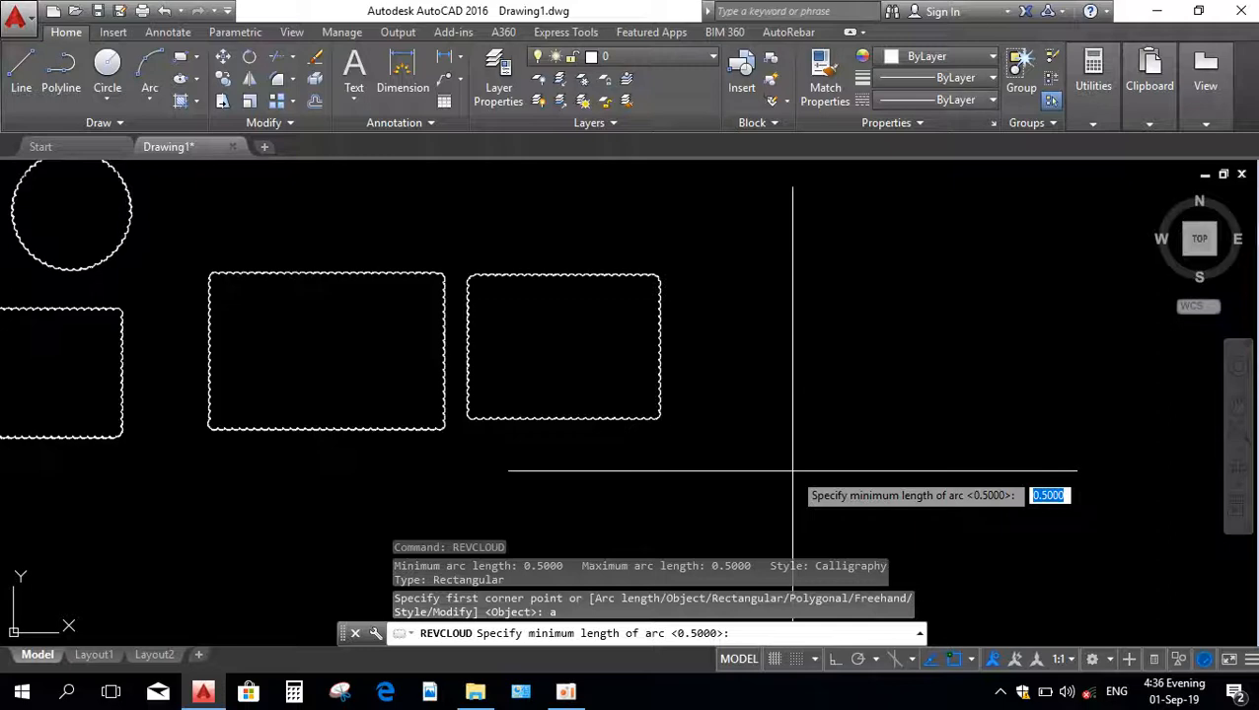
pyautogui.write('0.8')
pyautogui.press('Return')
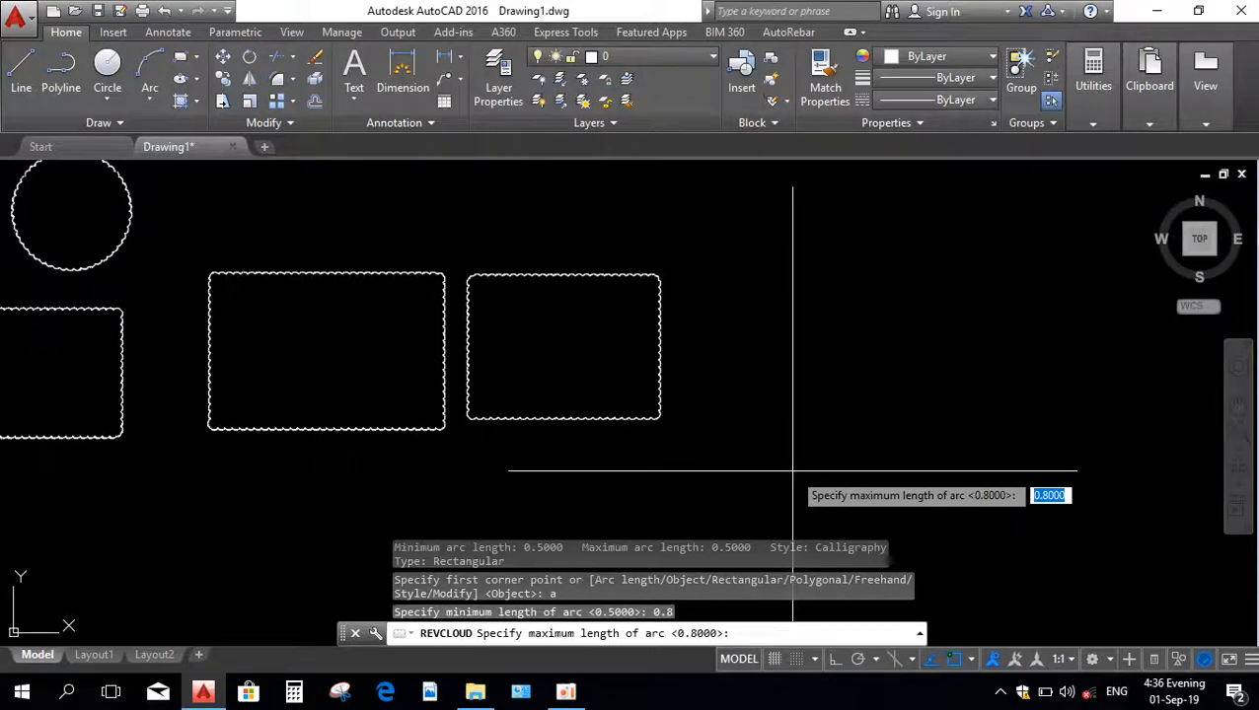
pyautogui.press('Return')
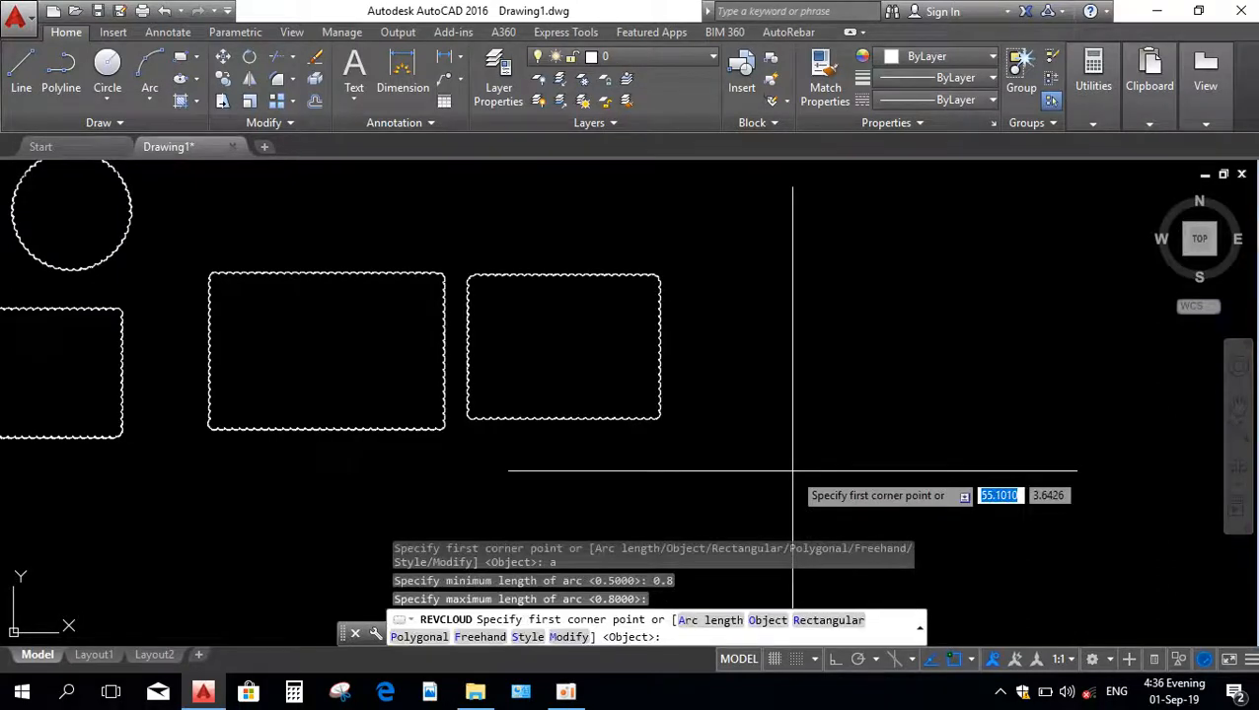
pyautogui.click(727, 285)
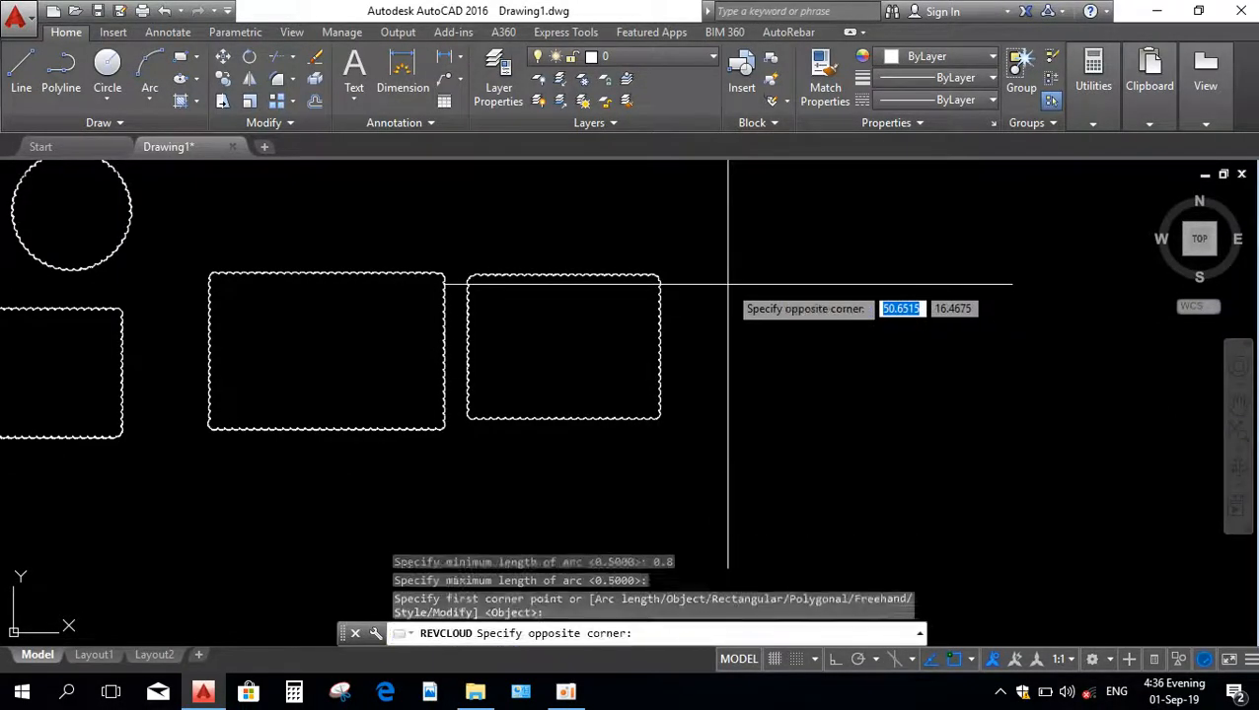
pyautogui.click(890, 469)
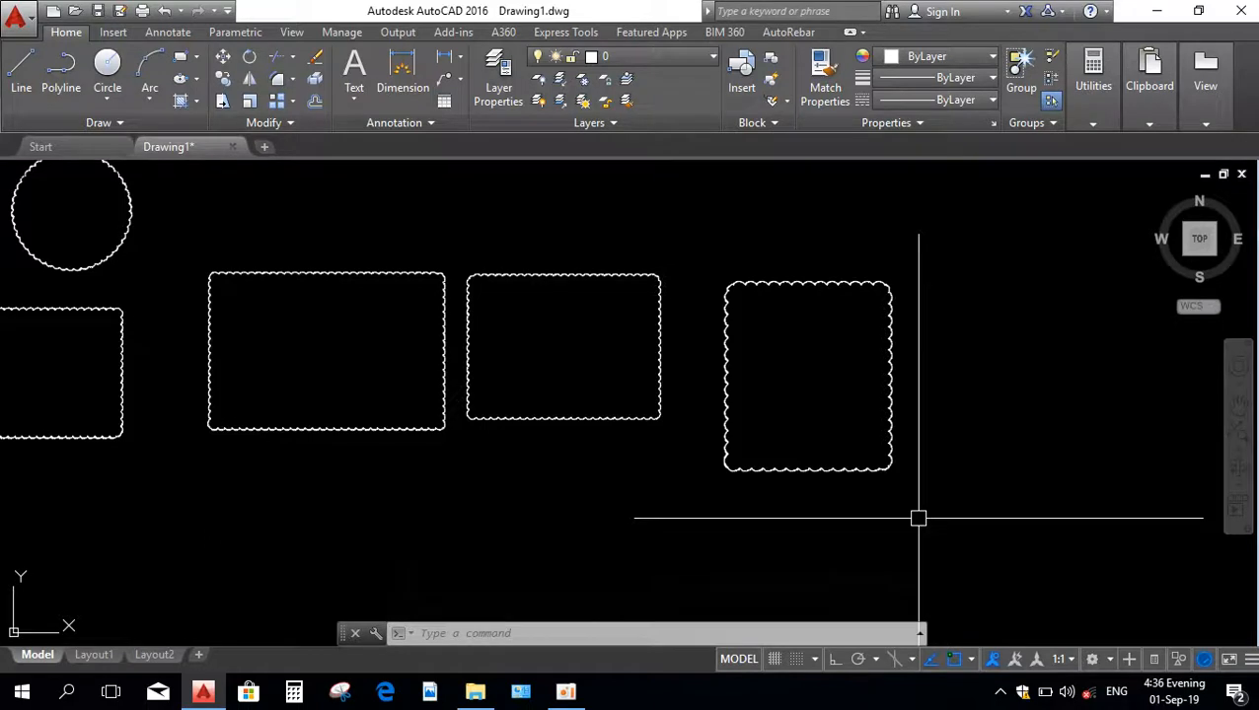
# - Draw another rectangular revision cloud to the right of the 0.8-arc cloud, with minimum and maximum arc lengths of 2
pyautogui.write('REV')
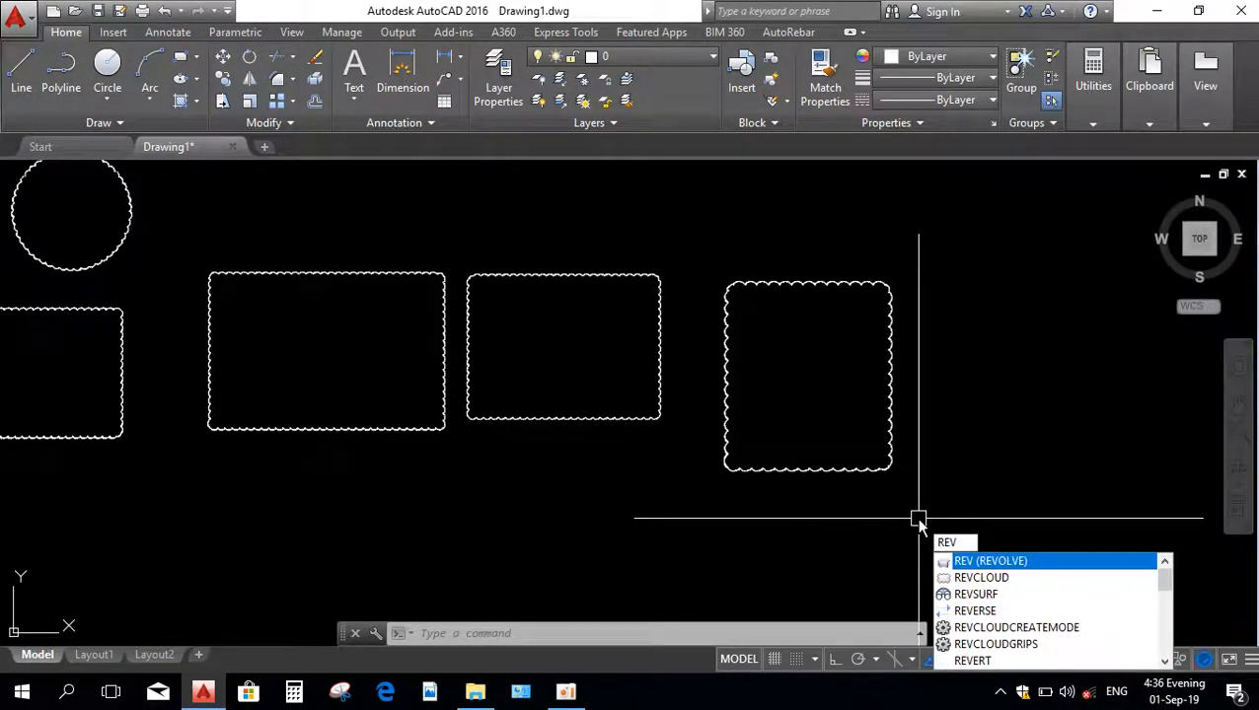
pyautogui.write('CLOUD')
pyautogui.press('Return')
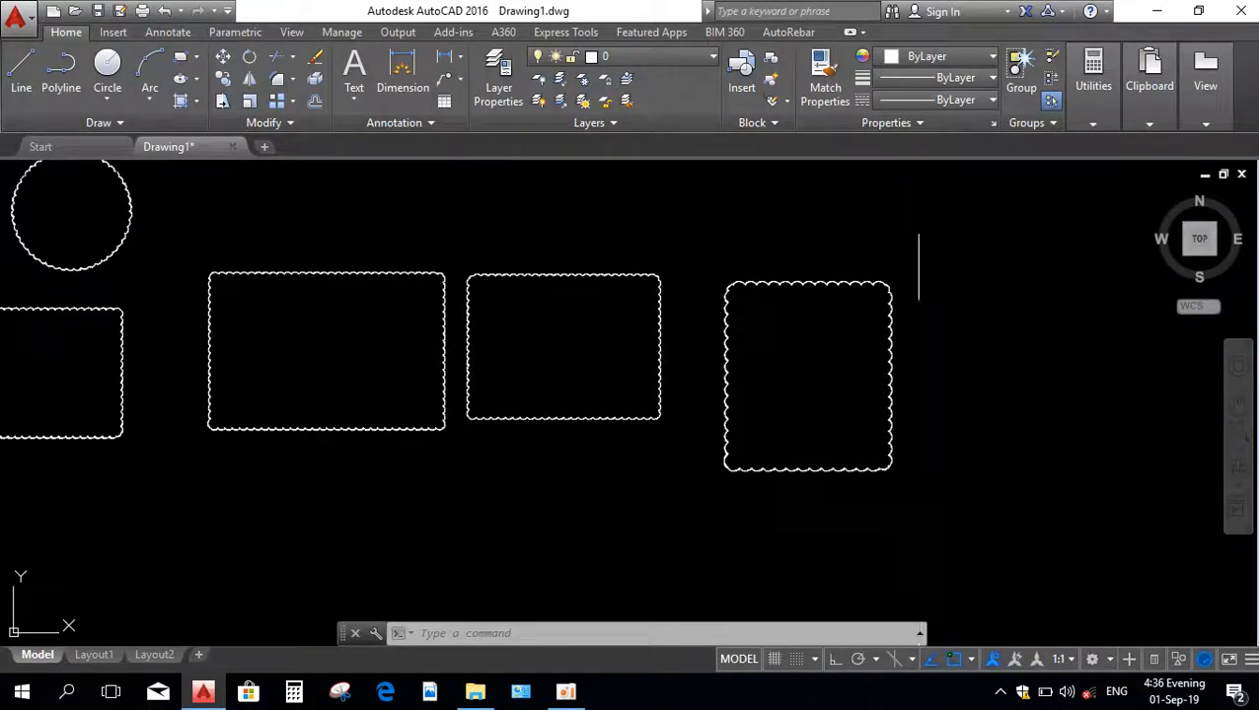
pyautogui.write('a')
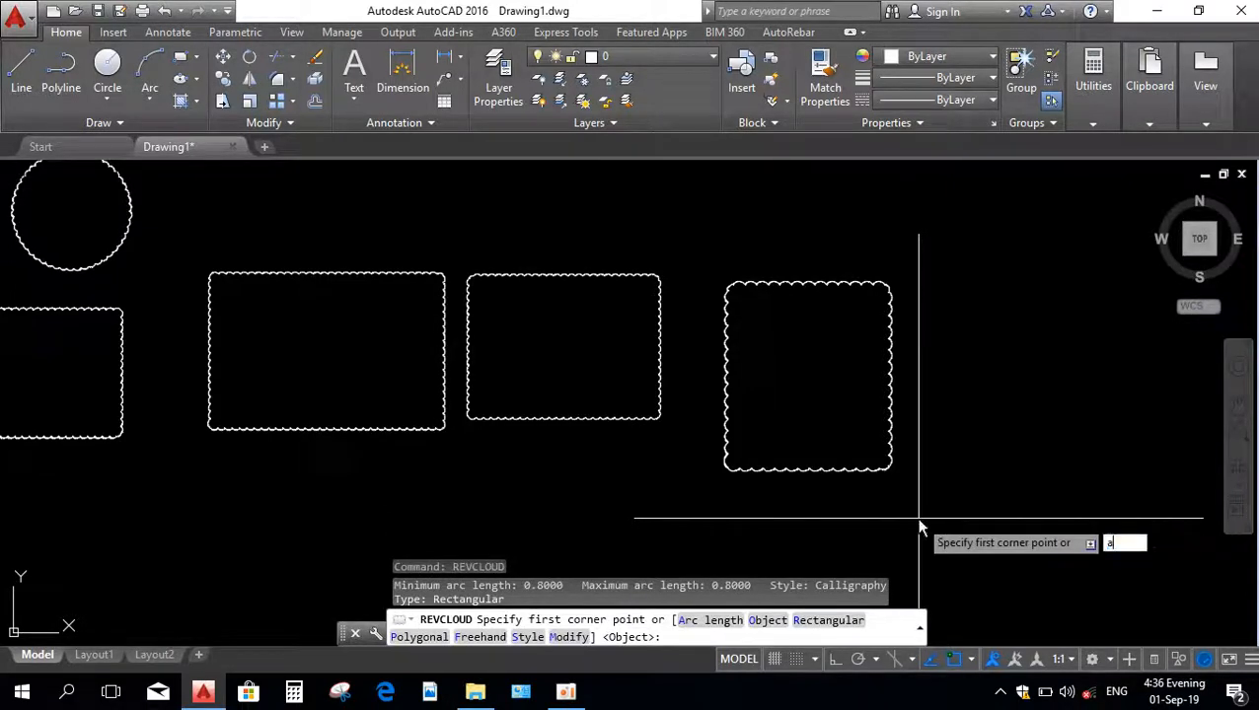
pyautogui.press('Return')
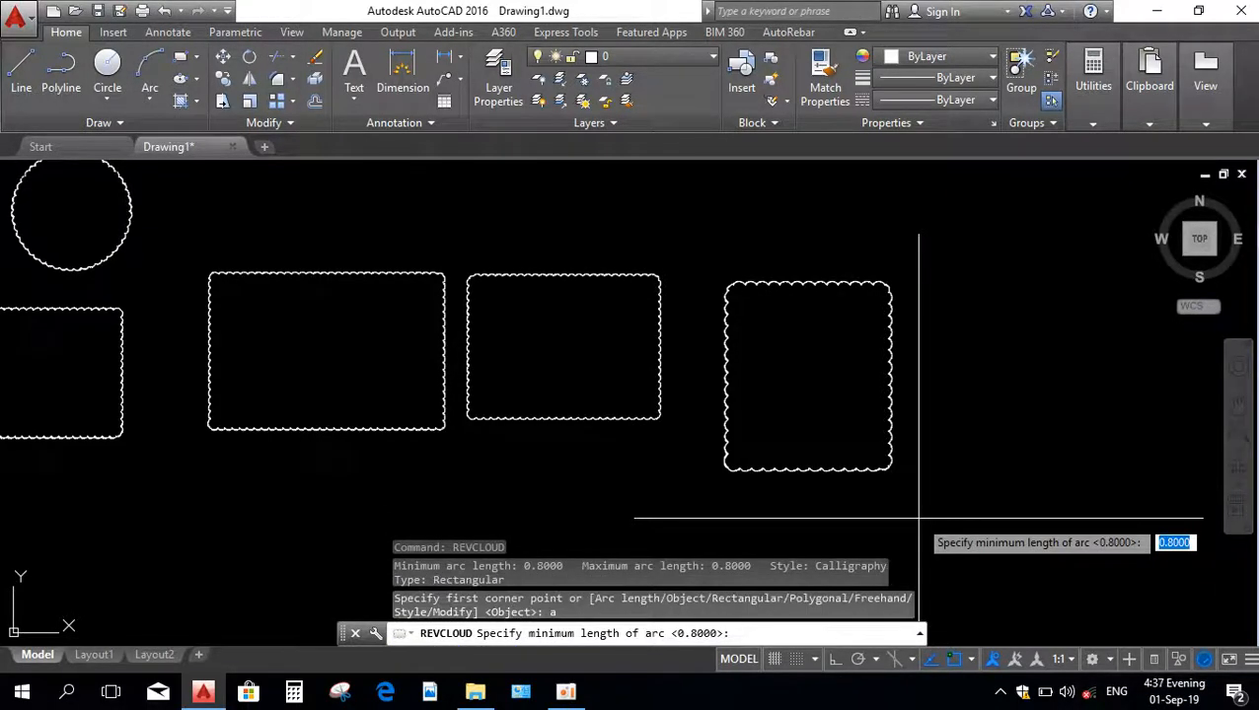
pyautogui.write('2')
pyautogui.press('Return')
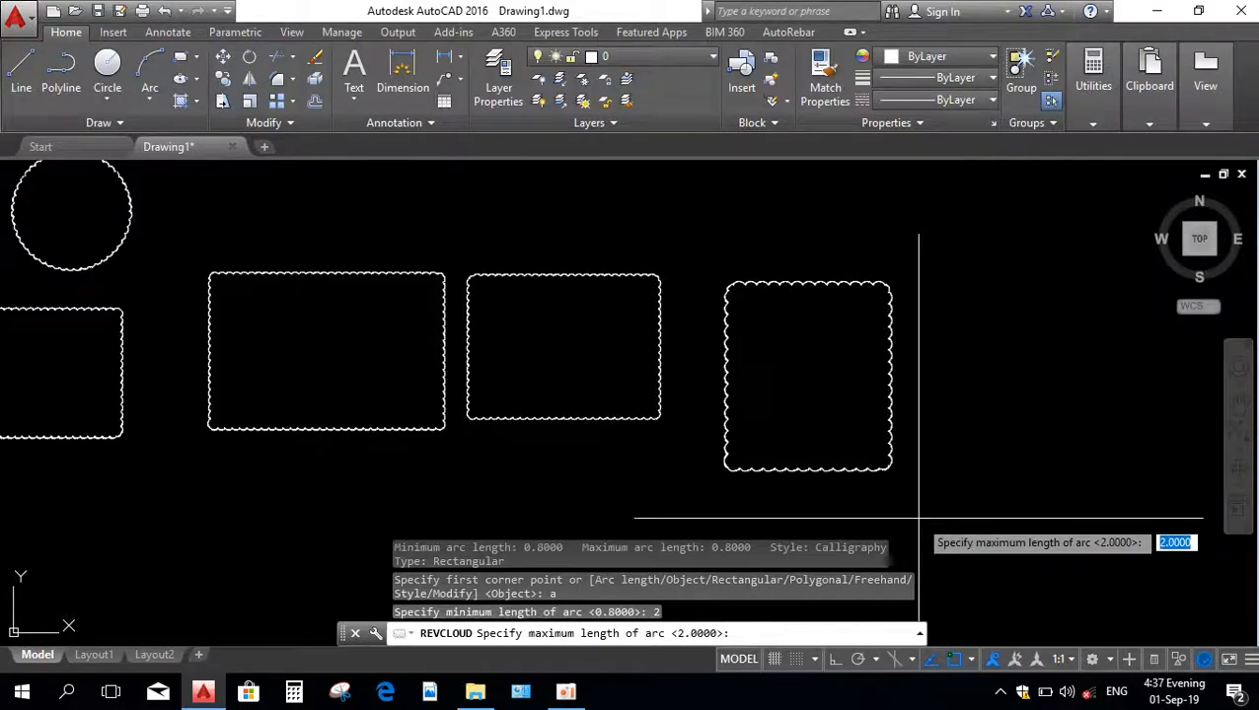
pyautogui.press('Return')
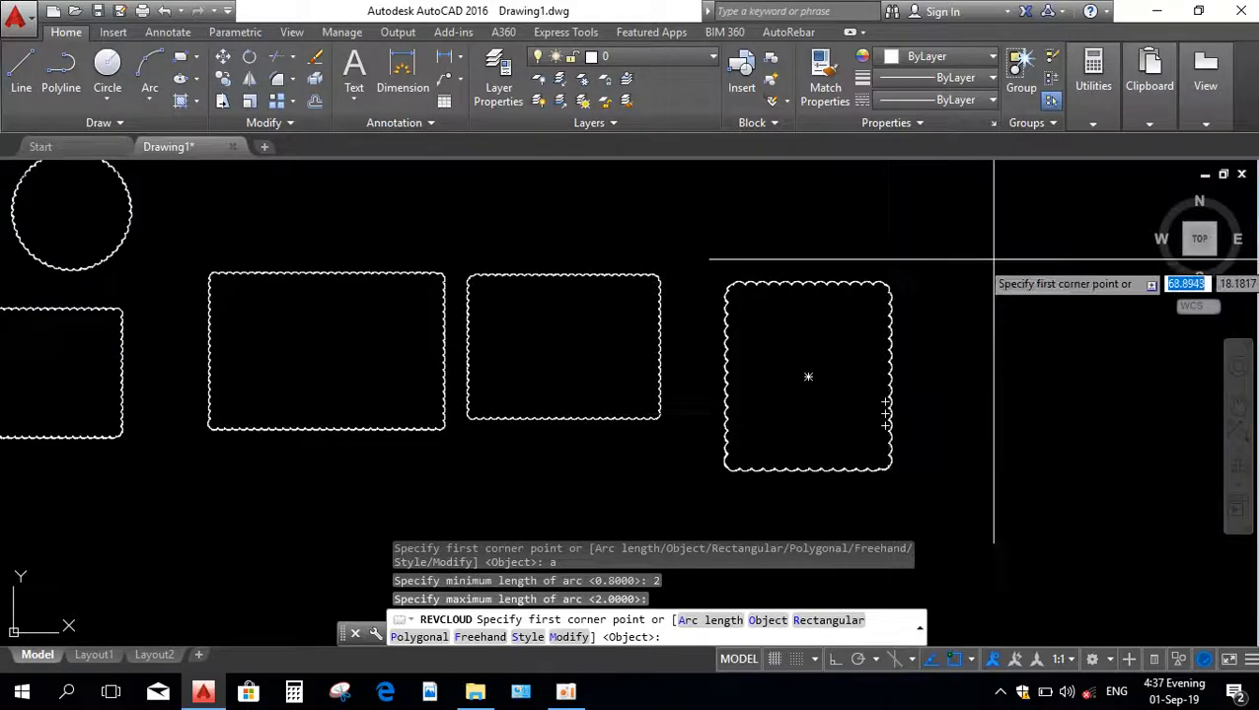
pyautogui.click(927, 290)
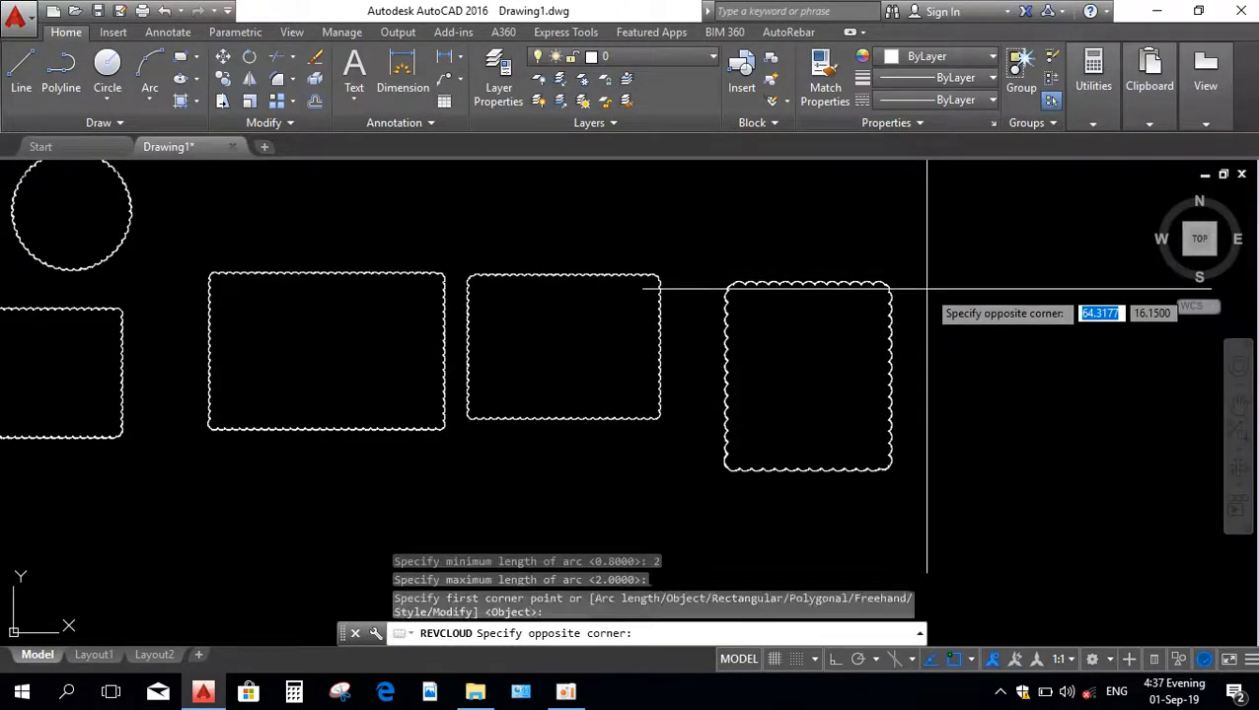
pyautogui.click(1109, 517)
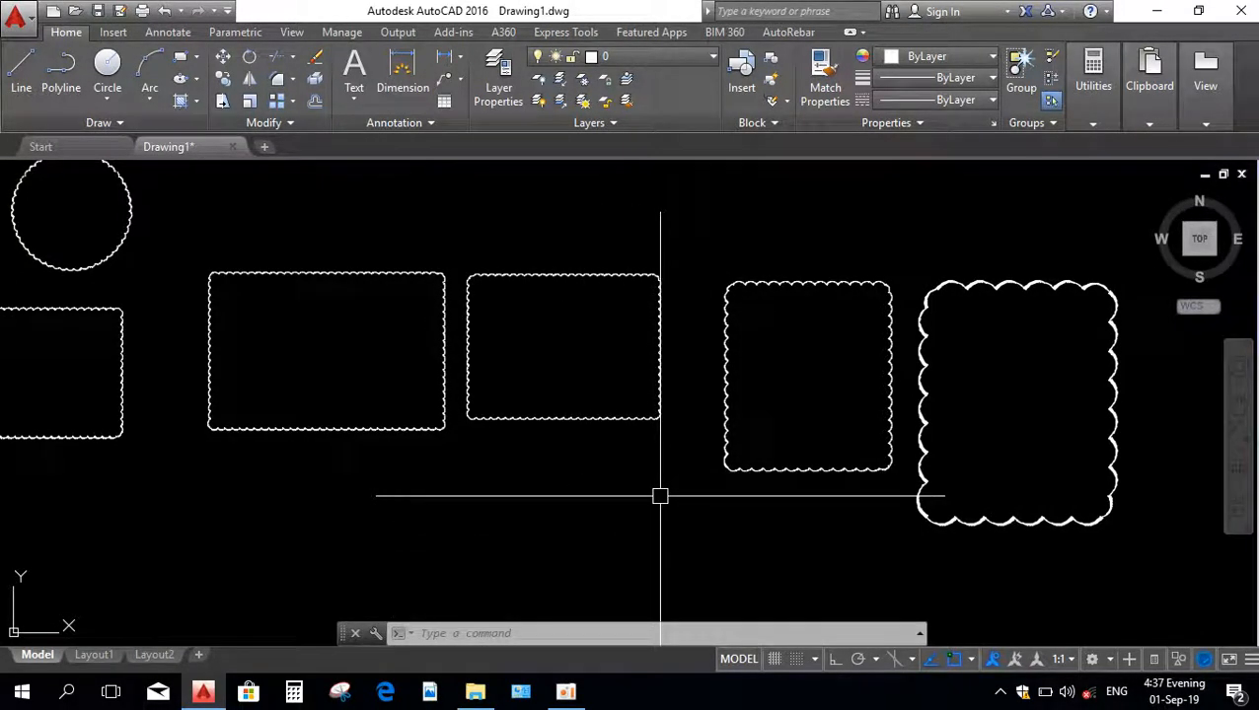
# - Draw a large rectangular revision cloud overlapping the two neighbouring clouds to the left of the 2-unit-arc cloud, keeping the current arc length
pyautogui.write('r')
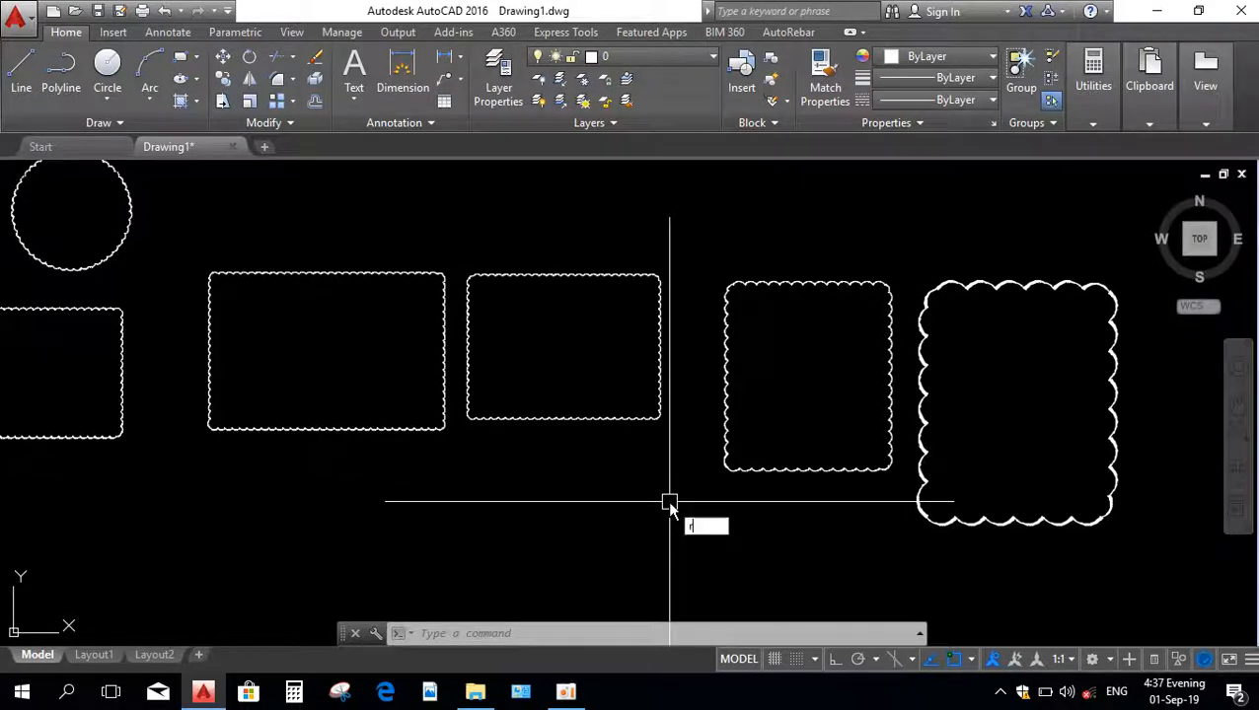
pyautogui.write('ec')
pyautogui.press('BackSpace')
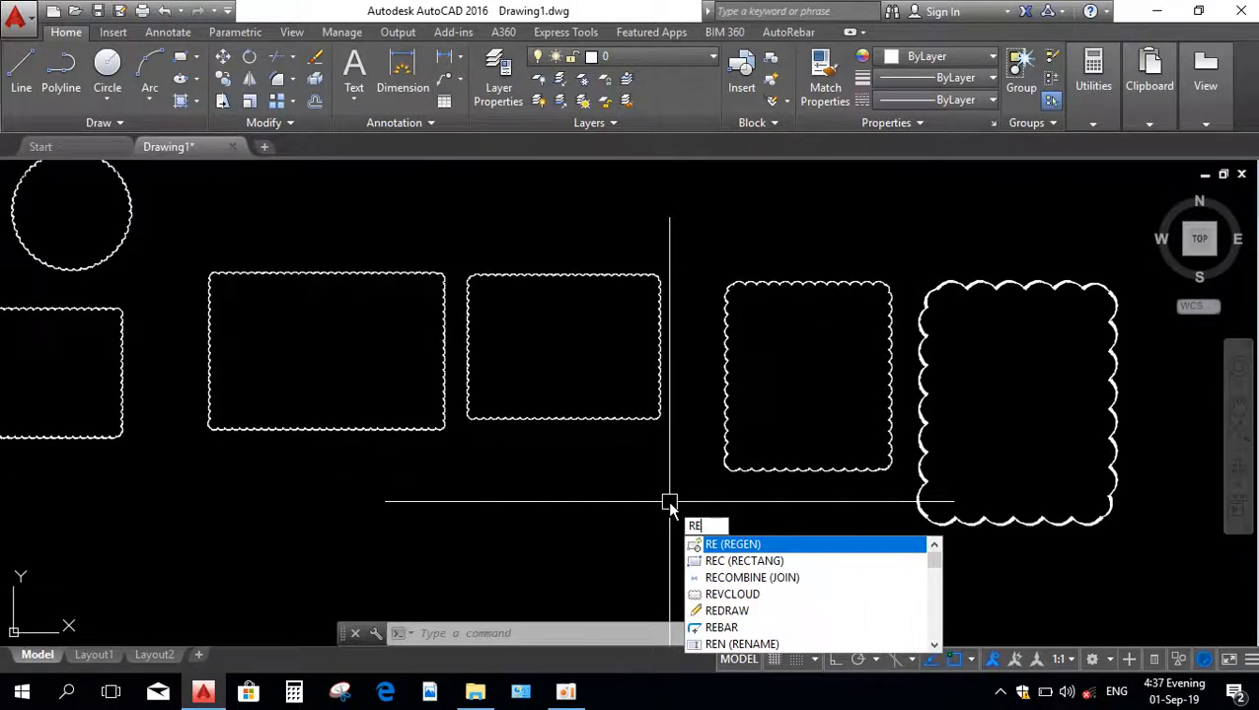
pyautogui.write('v')
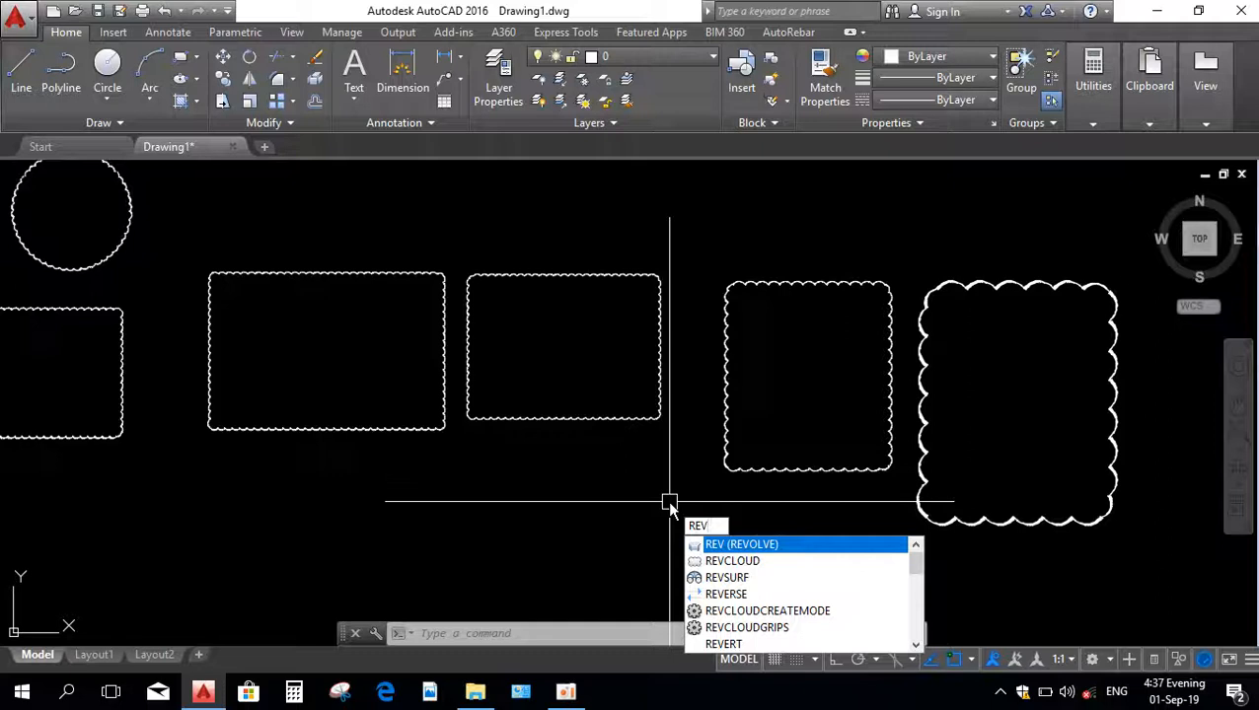
pyautogui.write('c')
pyautogui.press('Return')
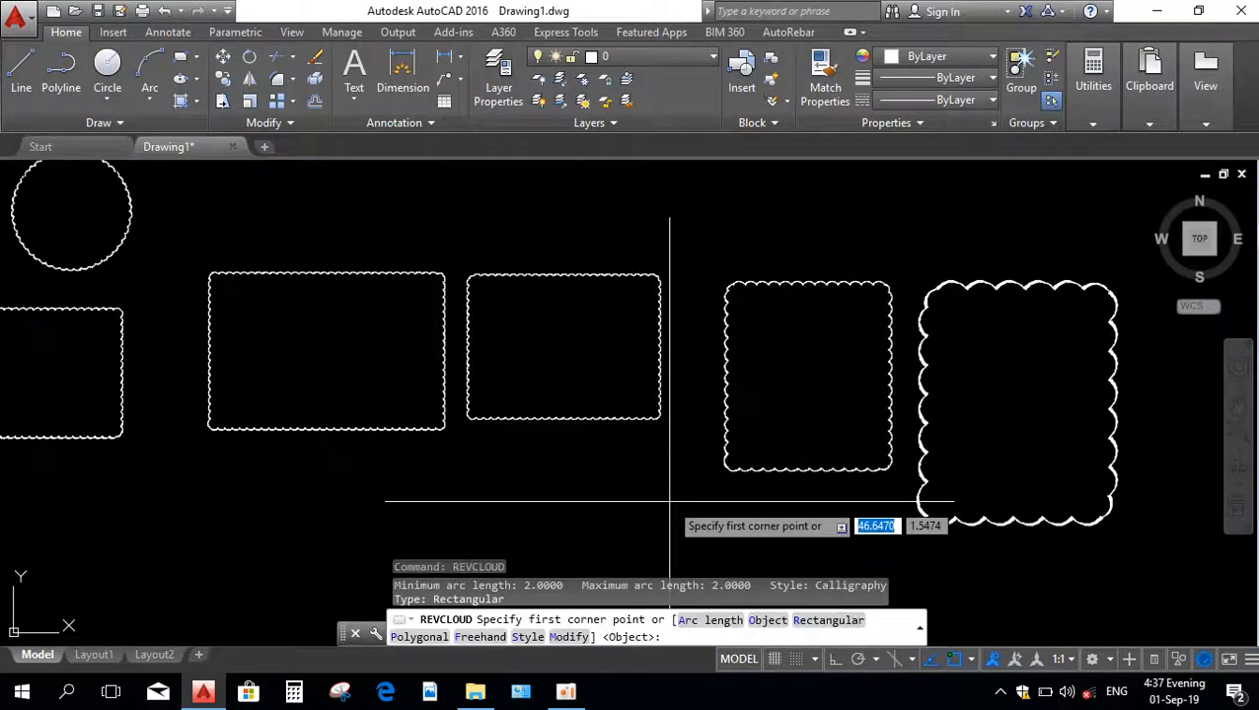
pyautogui.click(491, 516)
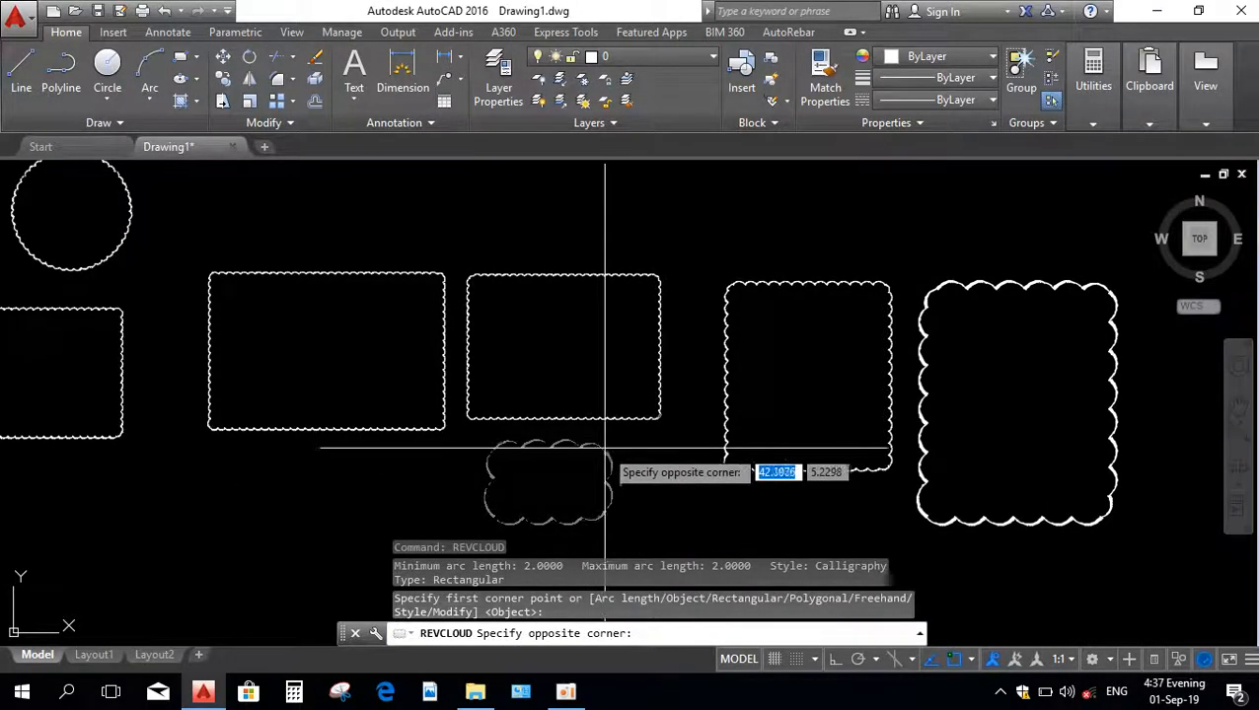
pyautogui.click(819, 227)
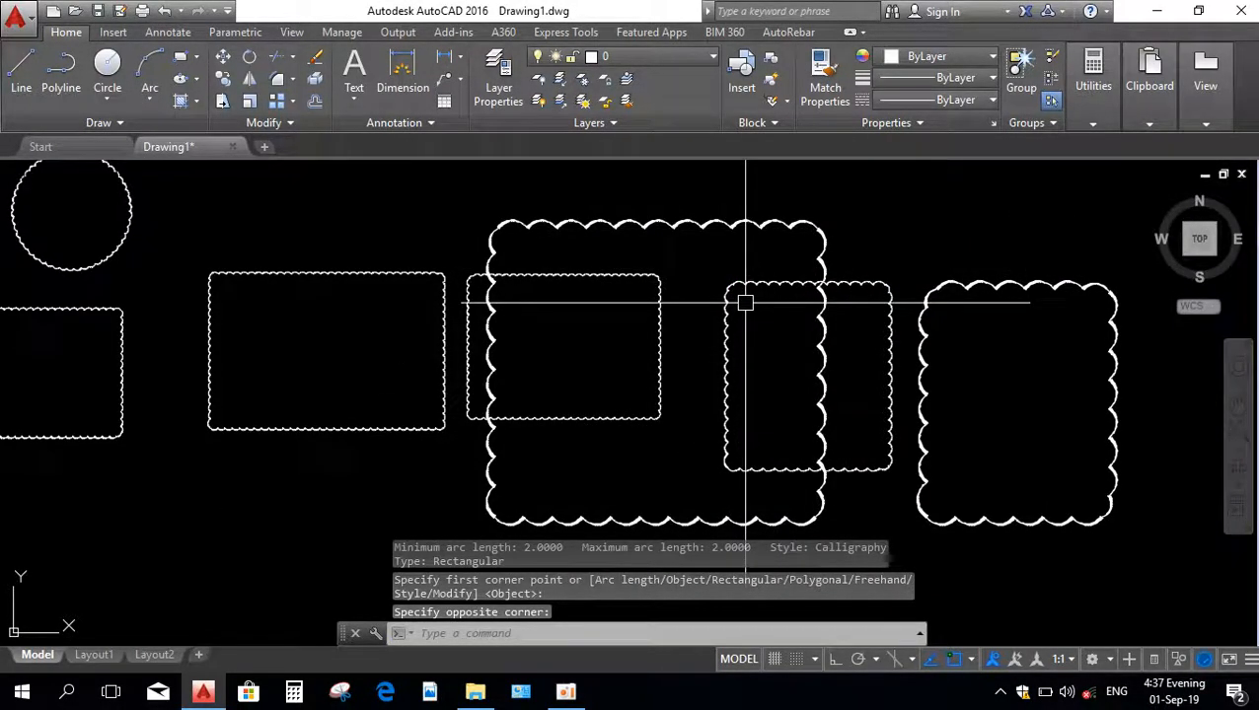
# - Delete the large revision cloud that overlaps its two neighbours
pyautogui.scroll(-3, 744, 303)
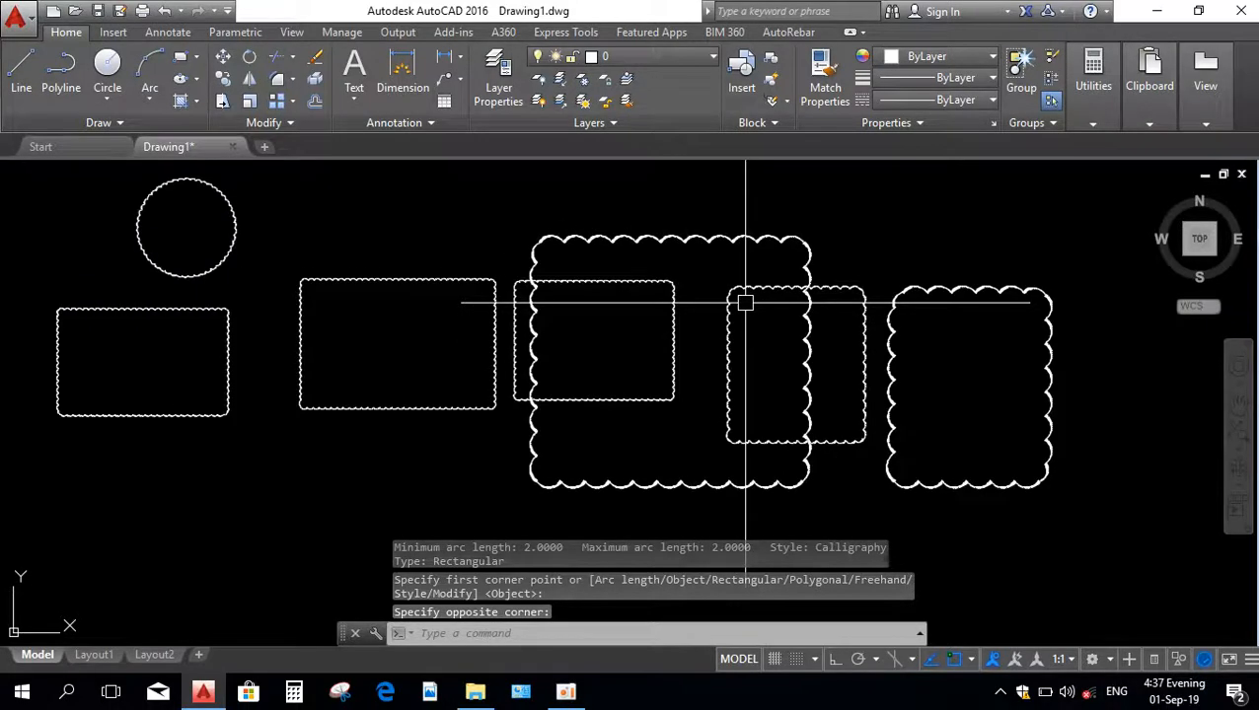
pyautogui.click(741, 248)
pyautogui.press('Delete')
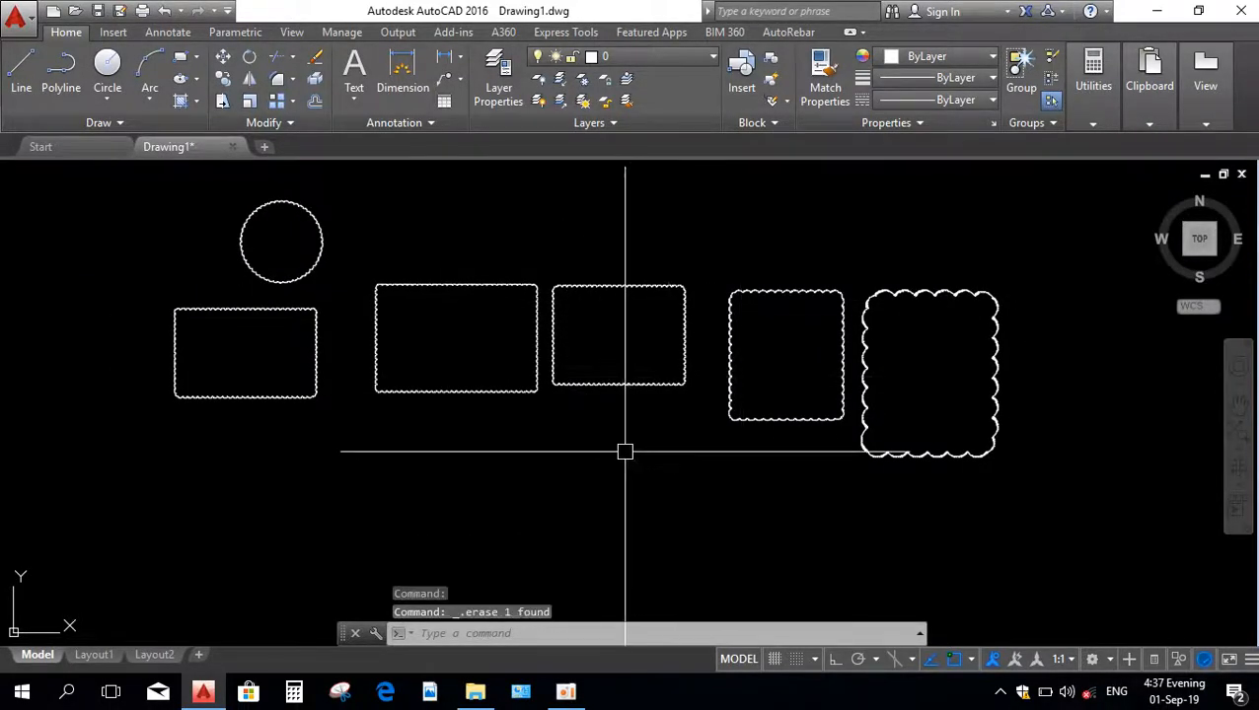
# - Draw a plain rectangle below the third rectangular revision cloud from the left
pyautogui.write('rec')
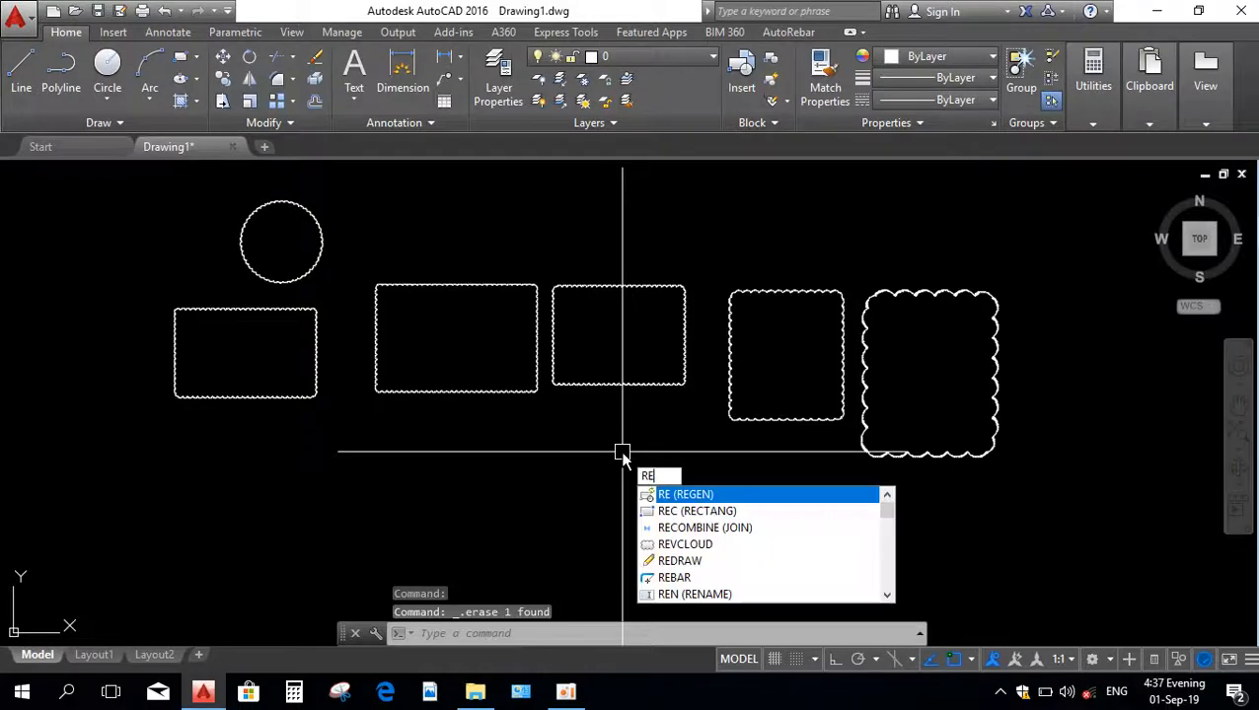
pyautogui.press('Return')
pyautogui.click(551, 429)
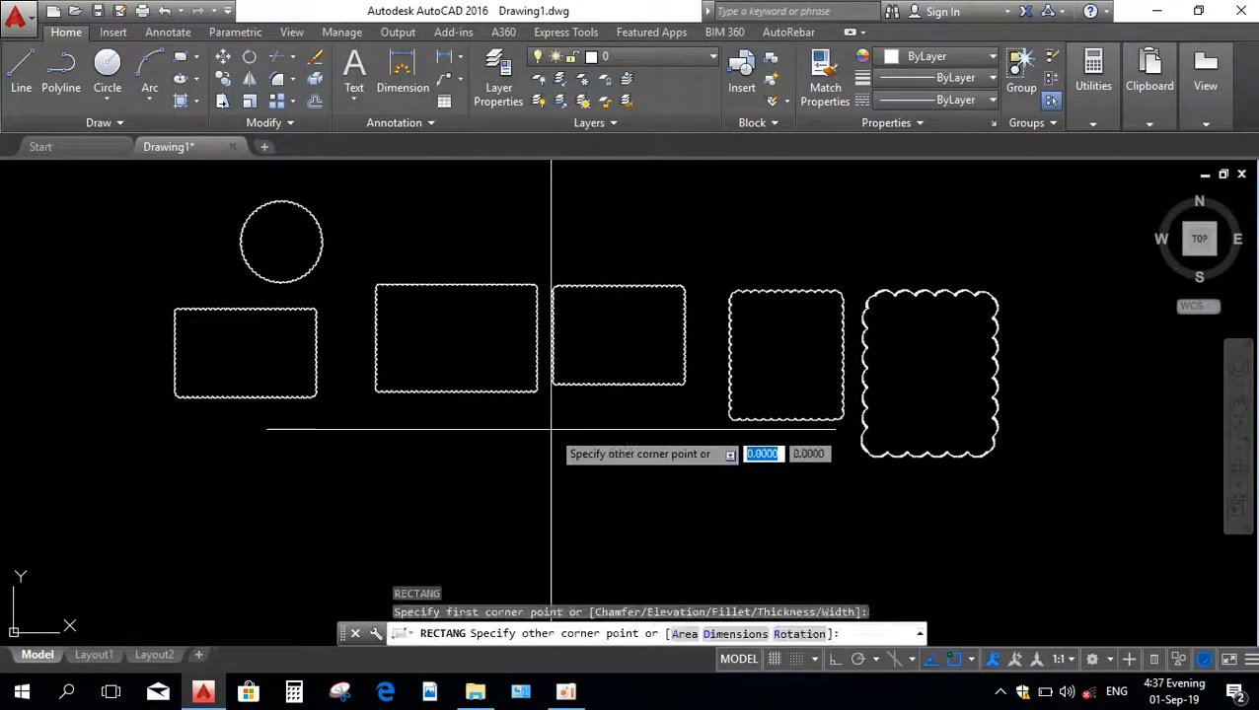
pyautogui.click(665, 527)
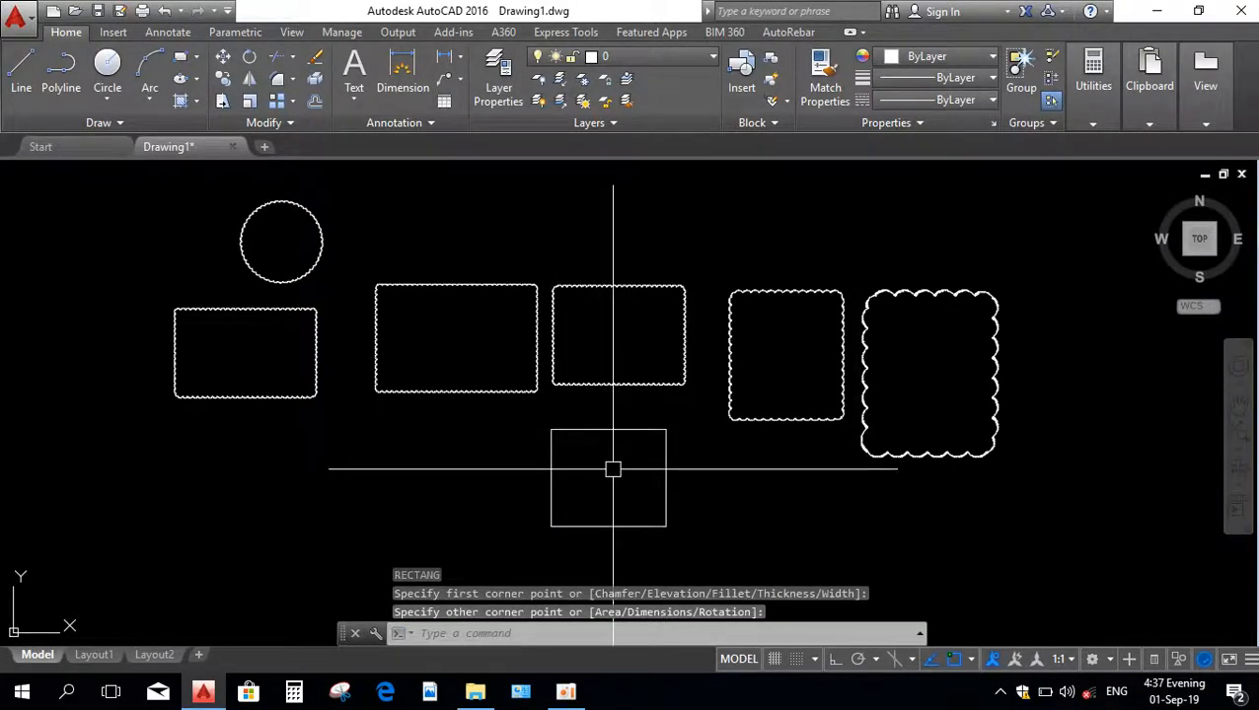
# - Convert the plain rectangle into a revision cloud with the REVCLOUD Object option, reversing the arc direction
pyautogui.scroll(2, 613, 469)
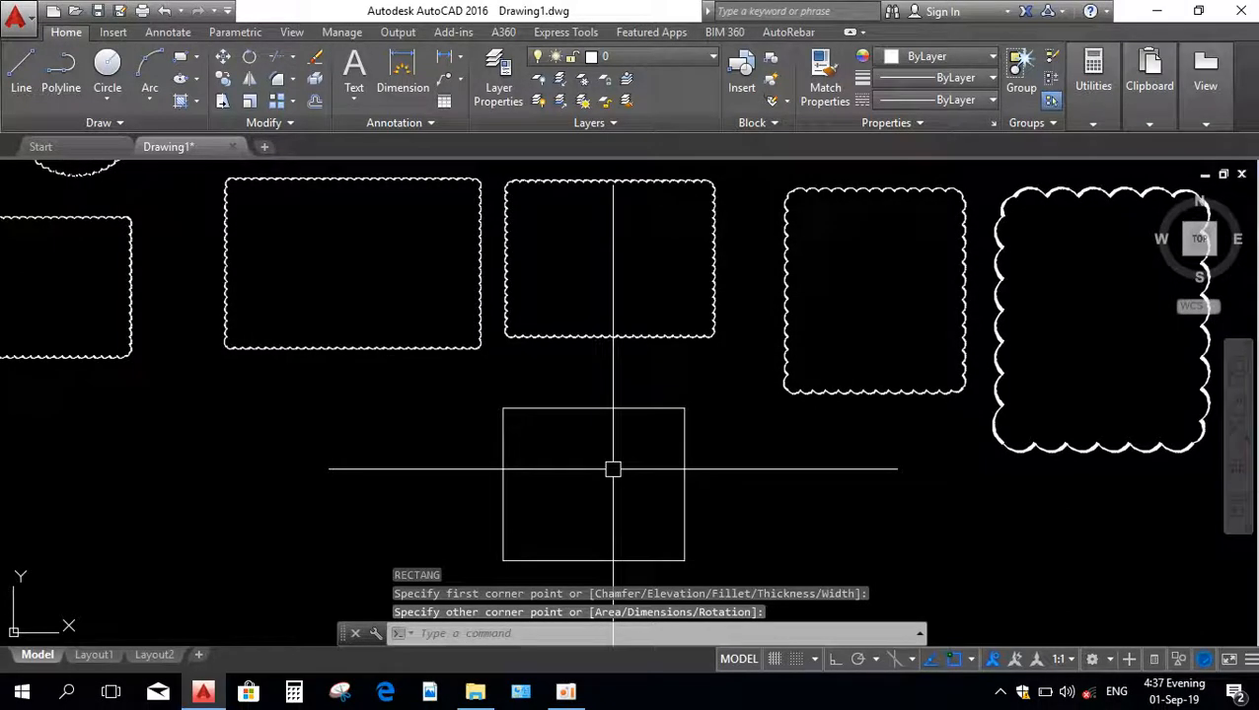
pyautogui.write('REVC')
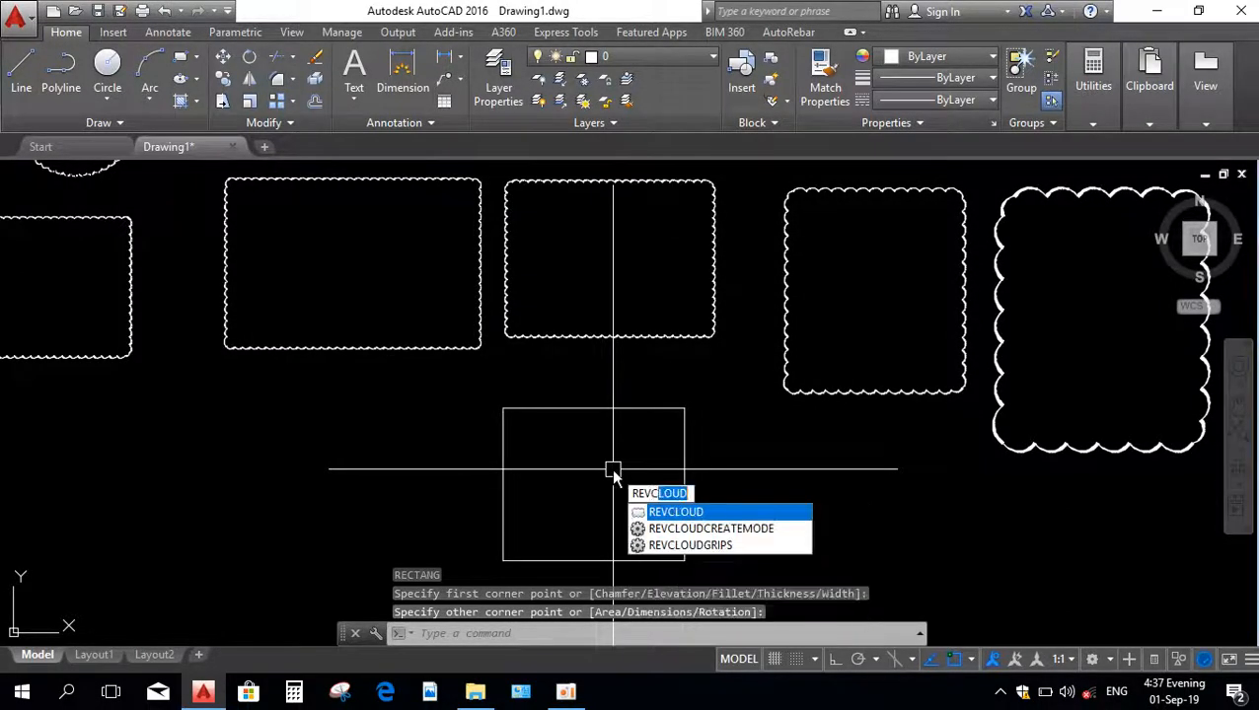
pyautogui.press('Return')
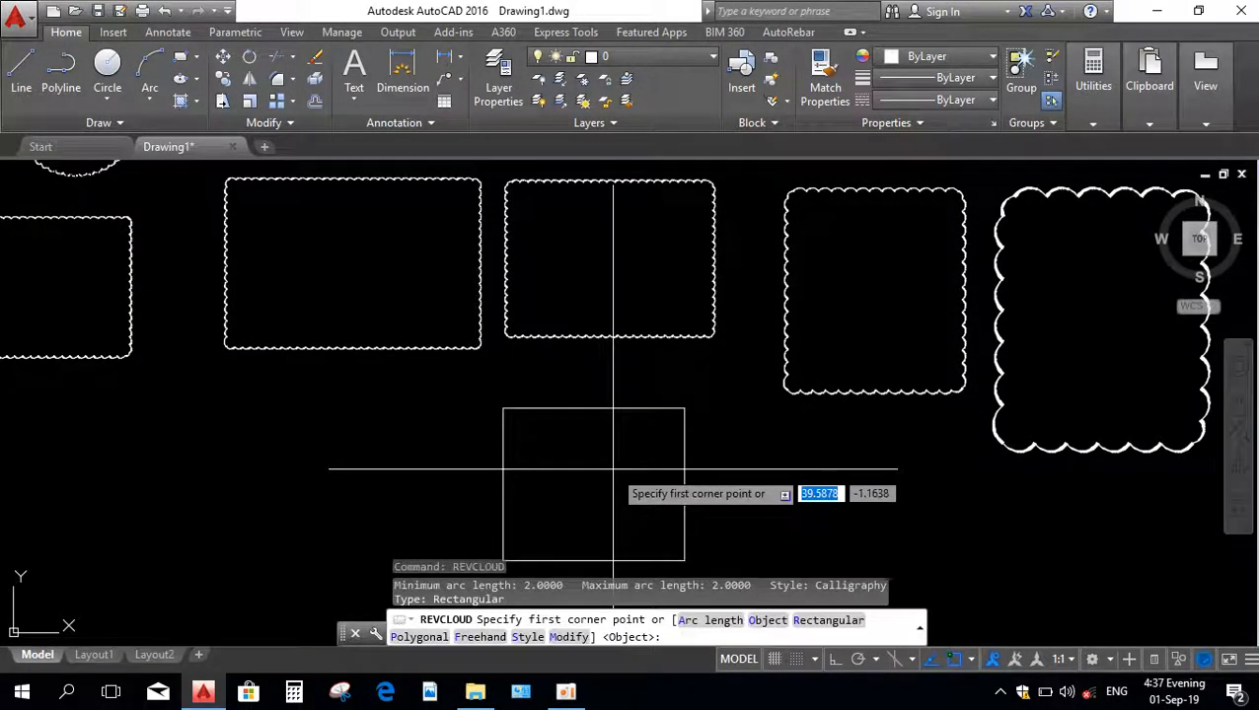
pyautogui.write('o')
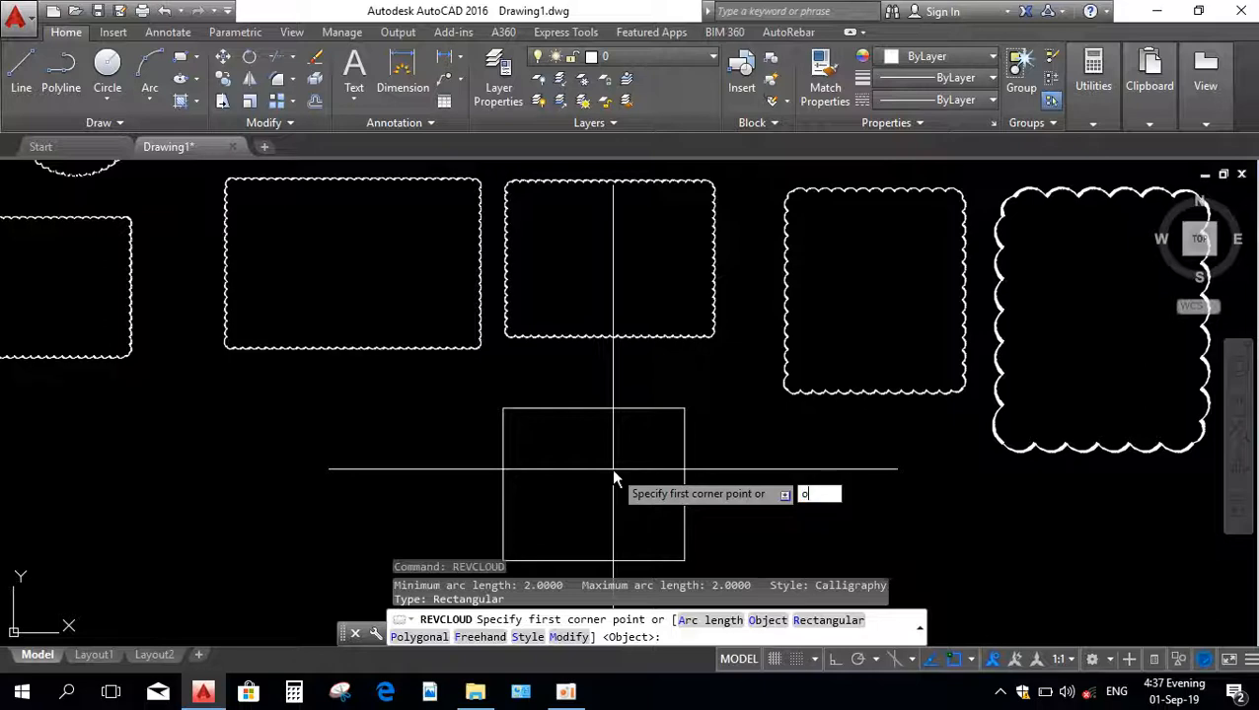
pyautogui.press('Return')
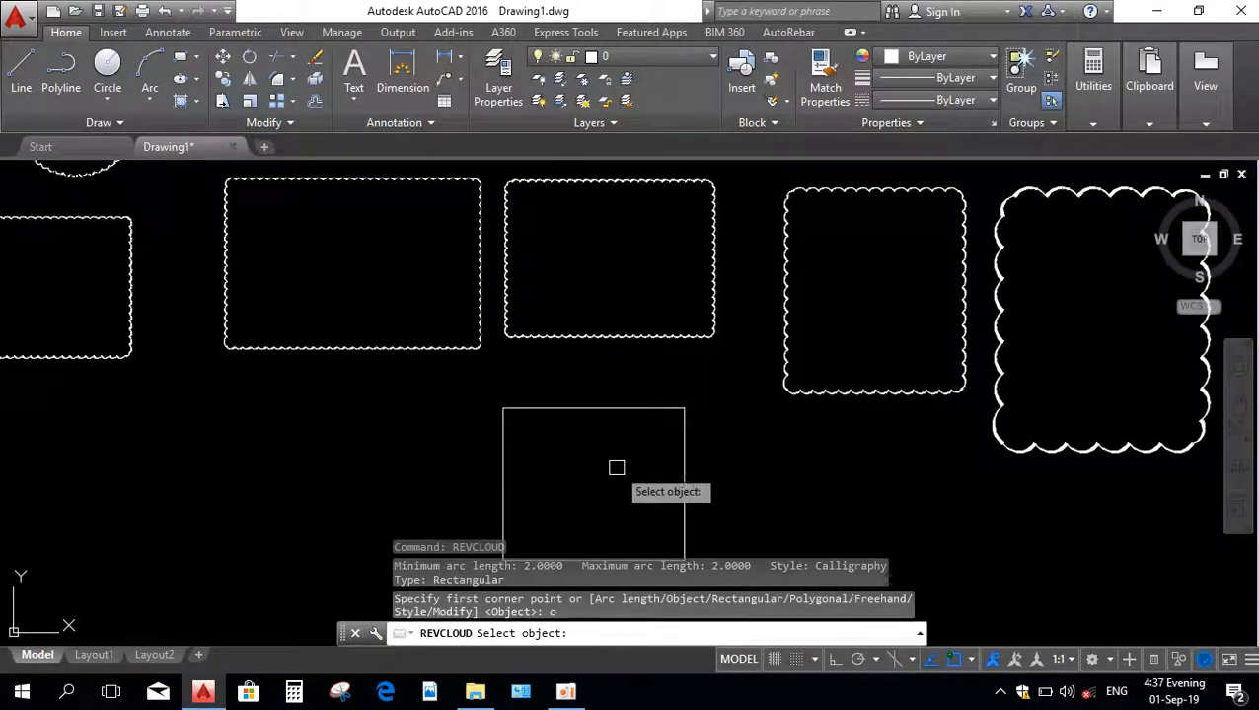
pyautogui.click(676, 435)
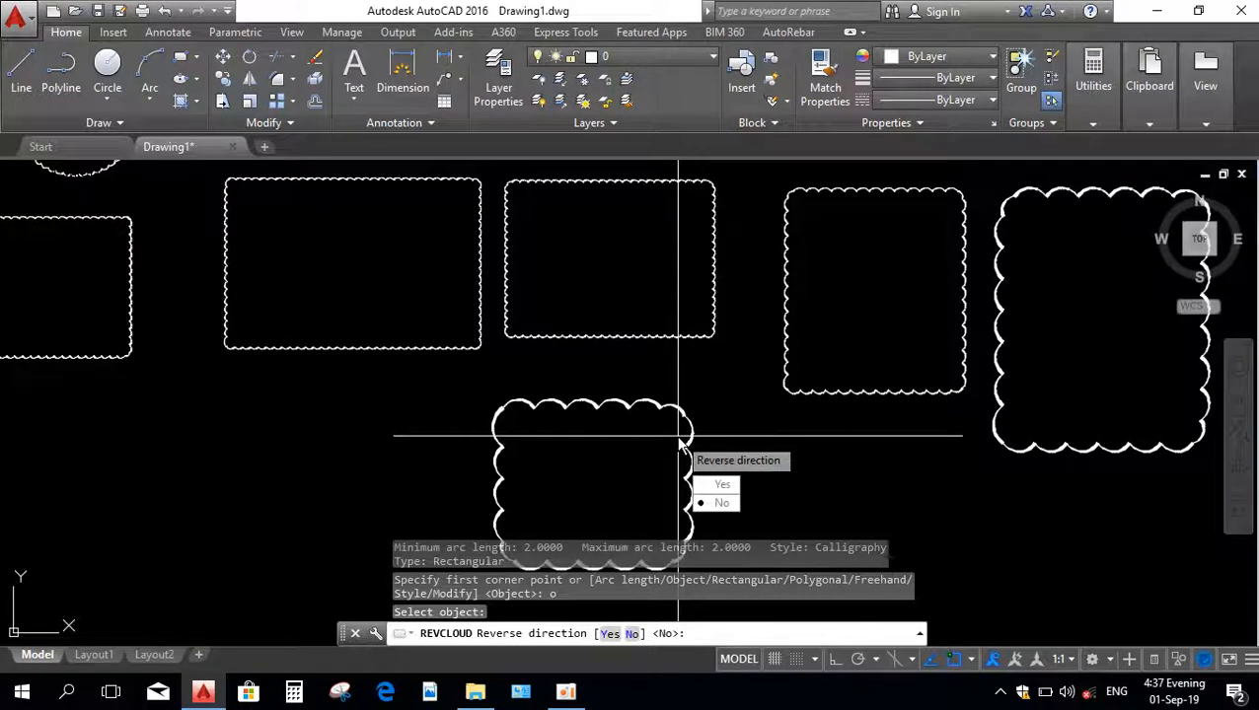
pyautogui.write('y')
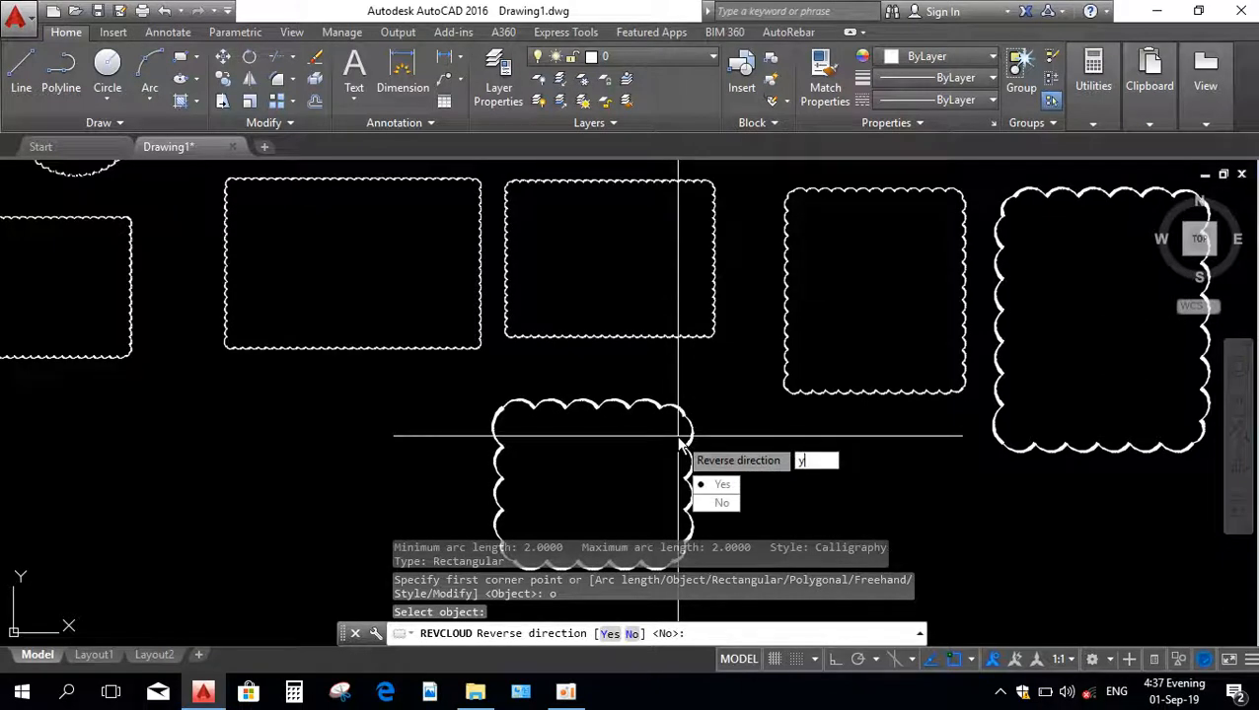
pyautogui.press('Return')
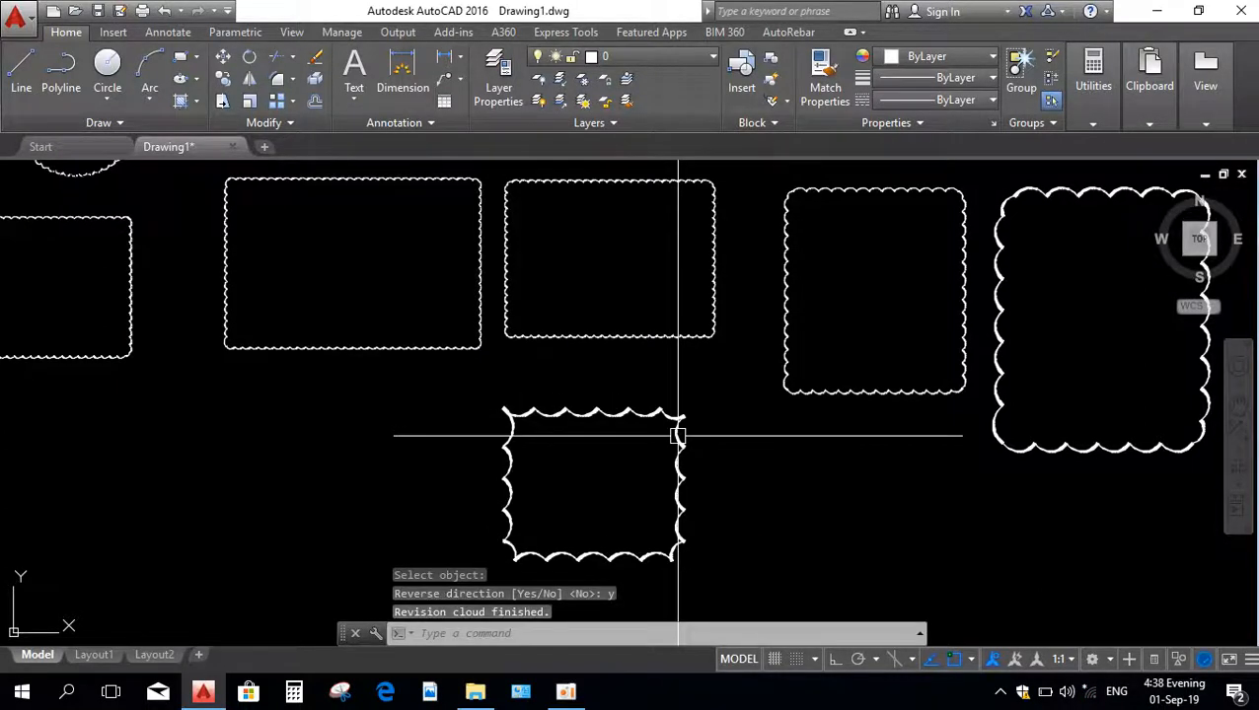
pyautogui.scroll(-5, 760, 461)
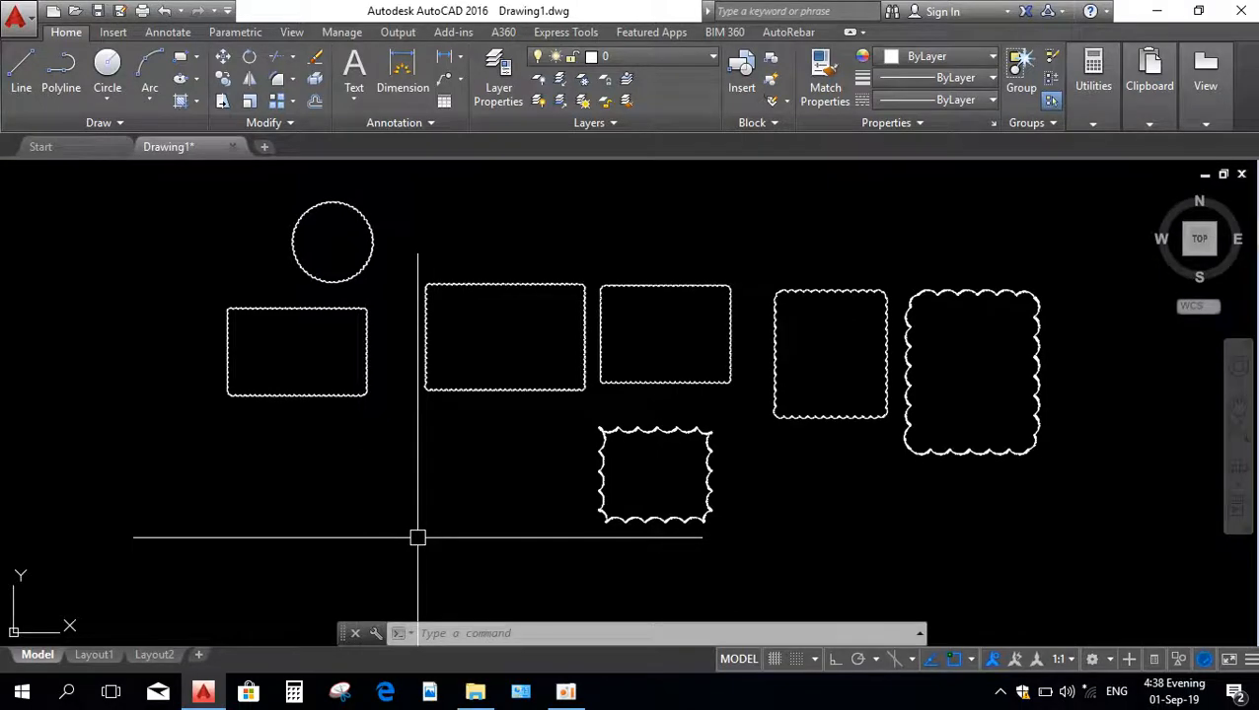
pyautogui.moveTo(581, 701)
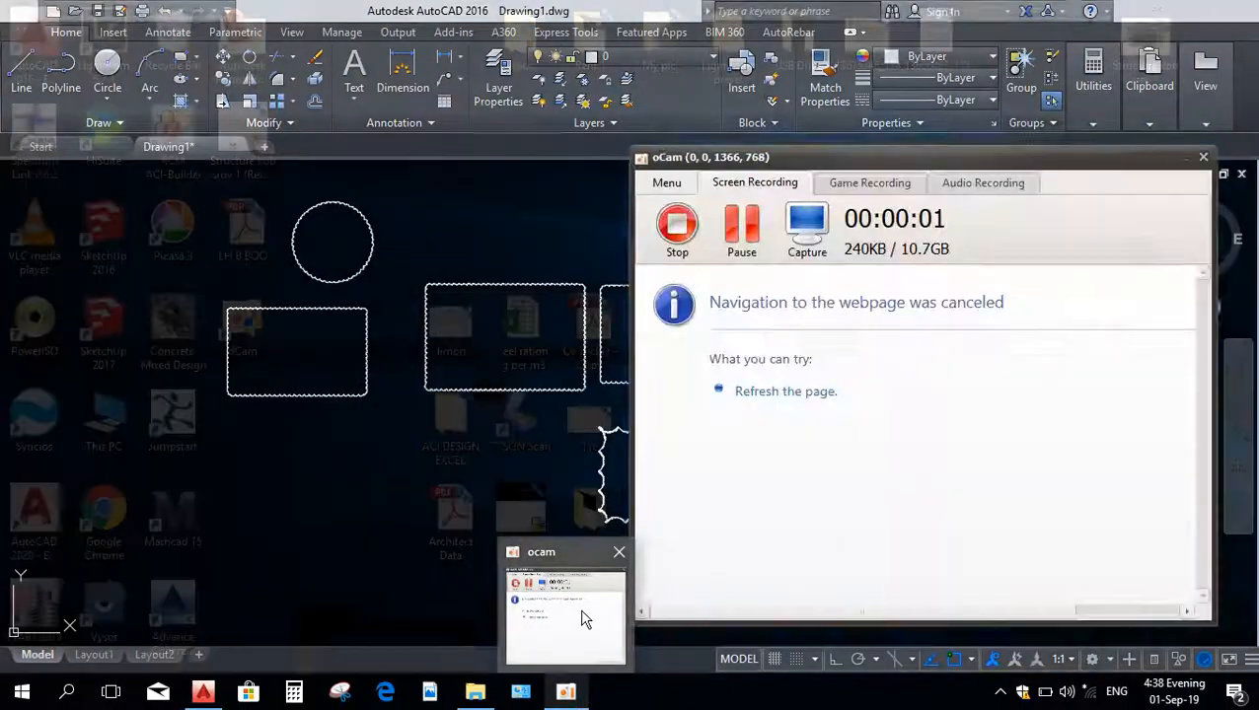